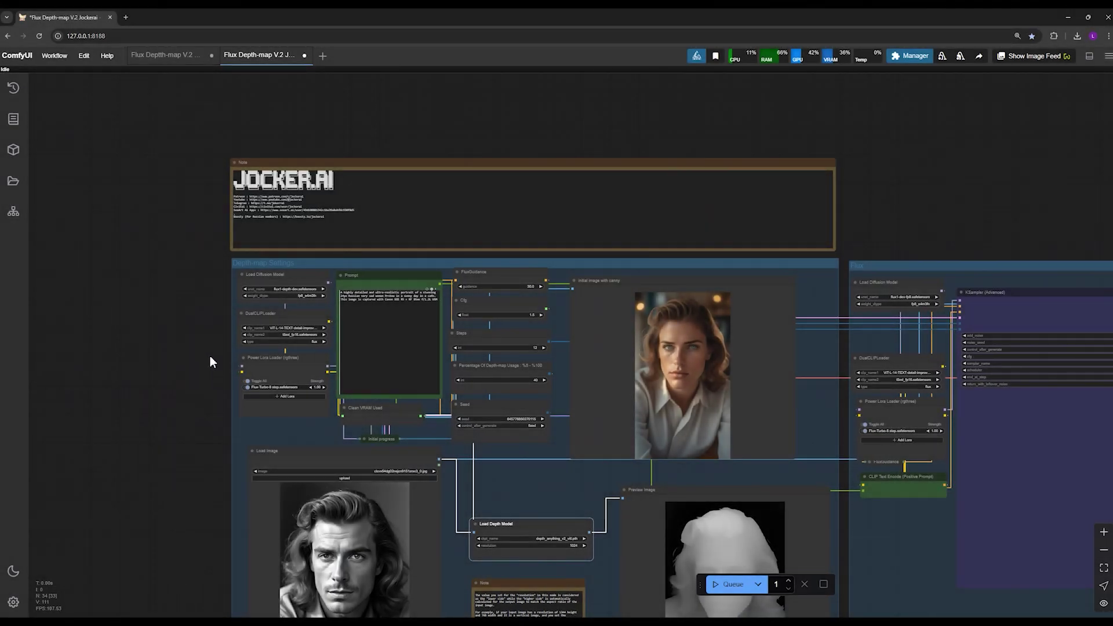
# Step: Keep flux1-depth-dev as the diffusion model and align the Load Diffusion Model, DualCLIPLoader and Power Lora Loader nodes
pyautogui.scroll(7, 210, 356)
pyautogui.click(370, 204)
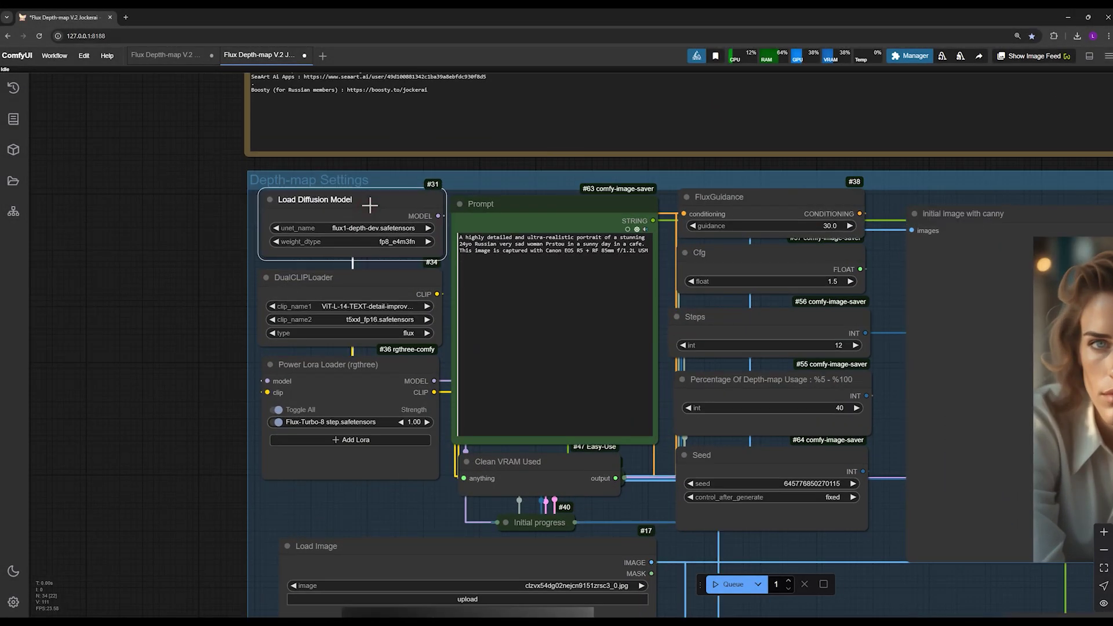
pyautogui.moveTo(370, 204); pyautogui.dragTo(369, 207)
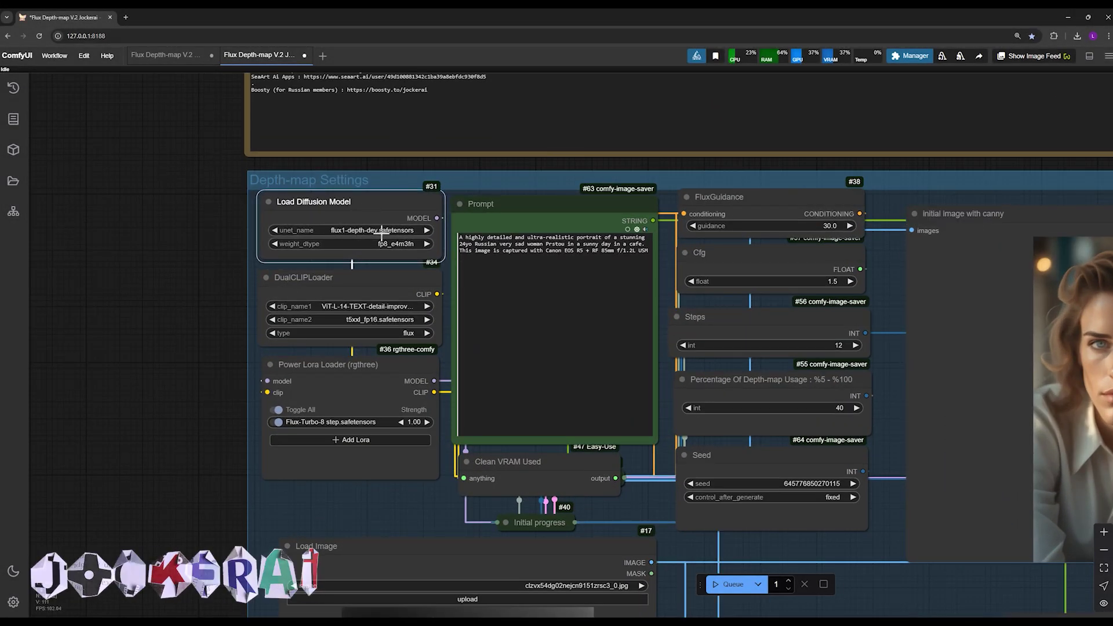
pyautogui.click(382, 230)
pyautogui.click(387, 257)
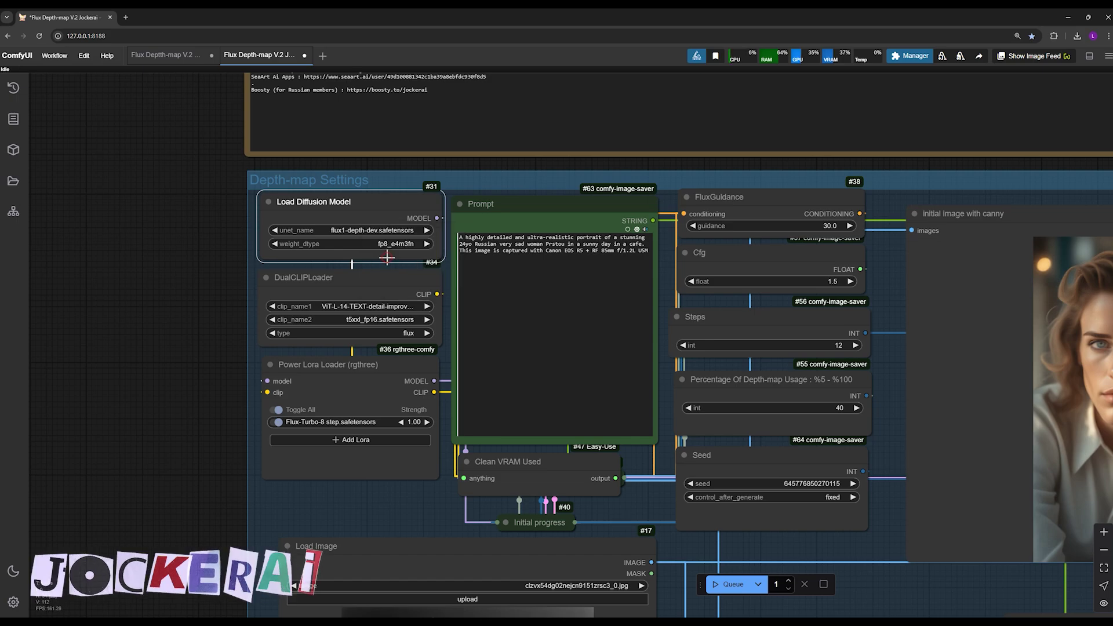
pyautogui.moveTo(360, 284); pyautogui.dragTo(370, 282)
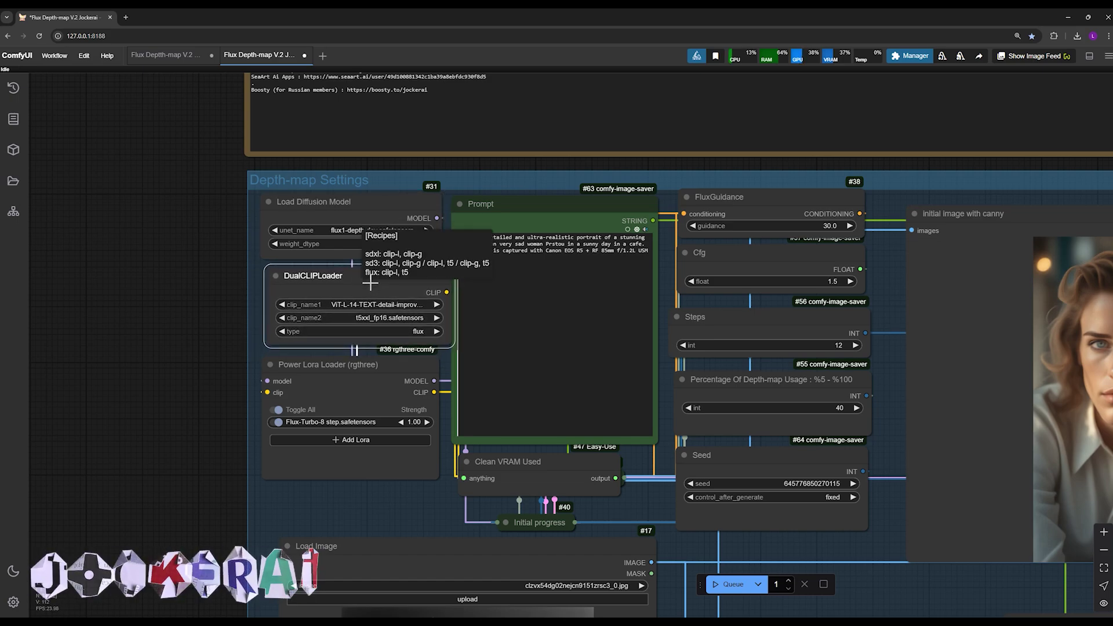
pyautogui.moveTo(336, 430); pyautogui.dragTo(350, 430)
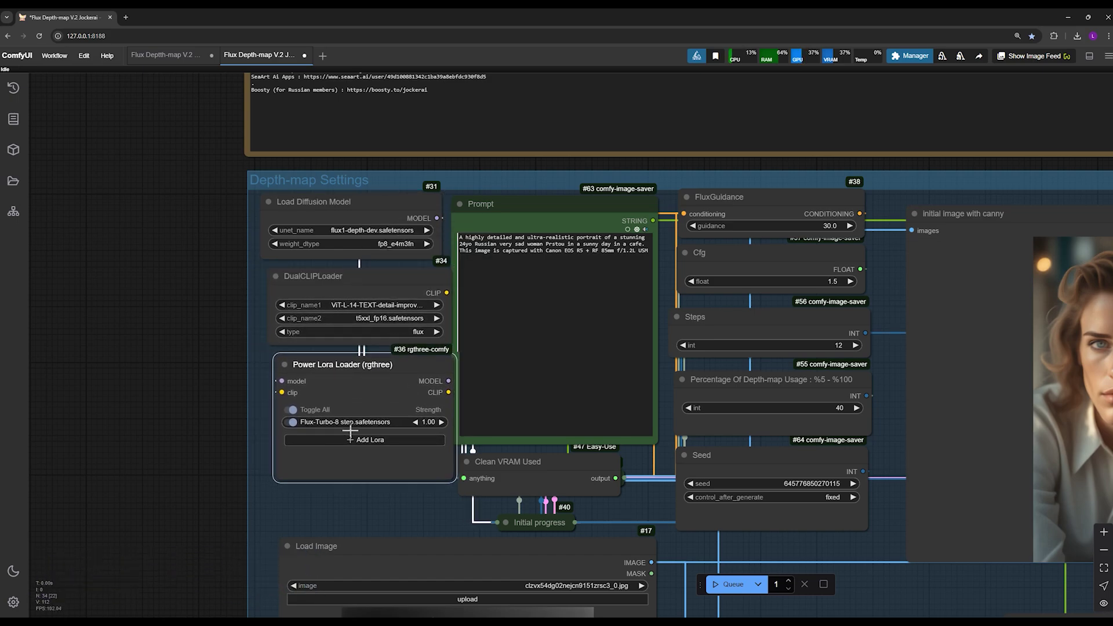
pyautogui.moveTo(388, 391); pyautogui.dragTo(380, 392)
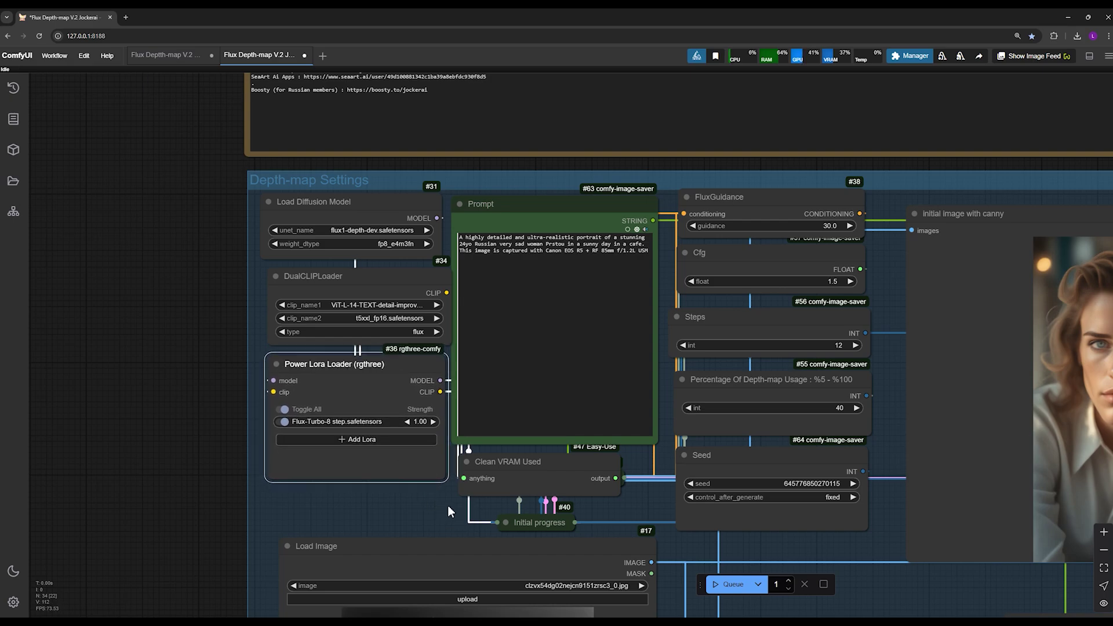
pyautogui.scroll(-1, 426, 504)
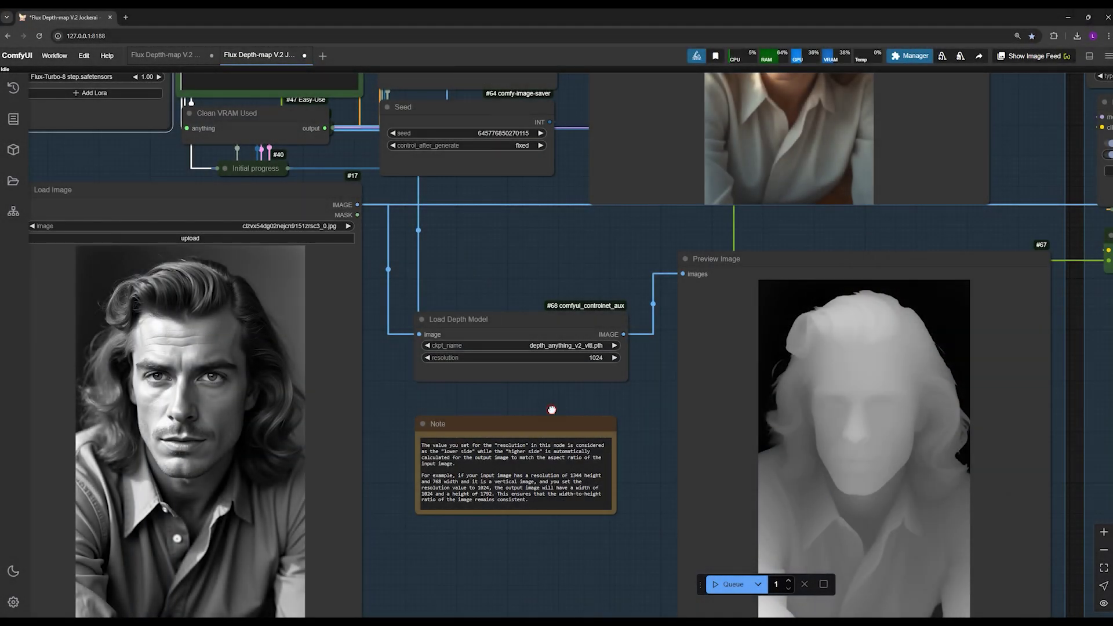
# Step: Move Load Image left and Preview Image up, and choose depth_anything_v2_vitl.pth as the depth model
pyautogui.moveTo(542, 403); pyautogui.dragTo(610, 378)
pyautogui.click(240, 362)
pyautogui.moveTo(241, 363); pyautogui.dragTo(199, 368)
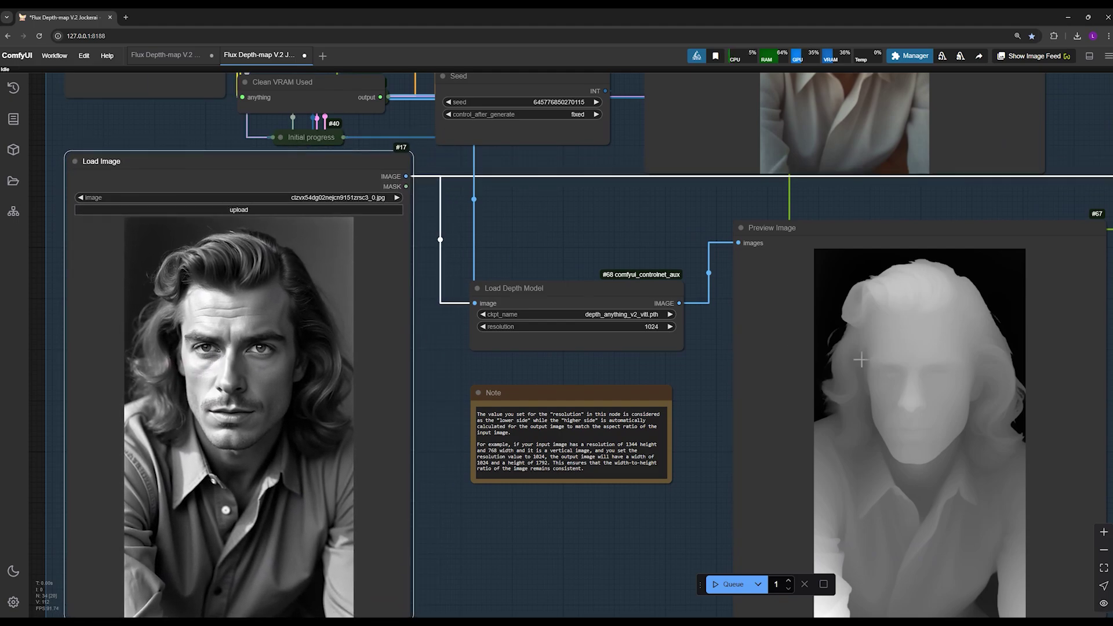
pyautogui.moveTo(861, 360)
pyautogui.mouseDown()
pyautogui.moveTo(866, 318)
pyautogui.moveTo(882, 327)
pyautogui.moveTo(864, 339)
pyautogui.mouseUp()
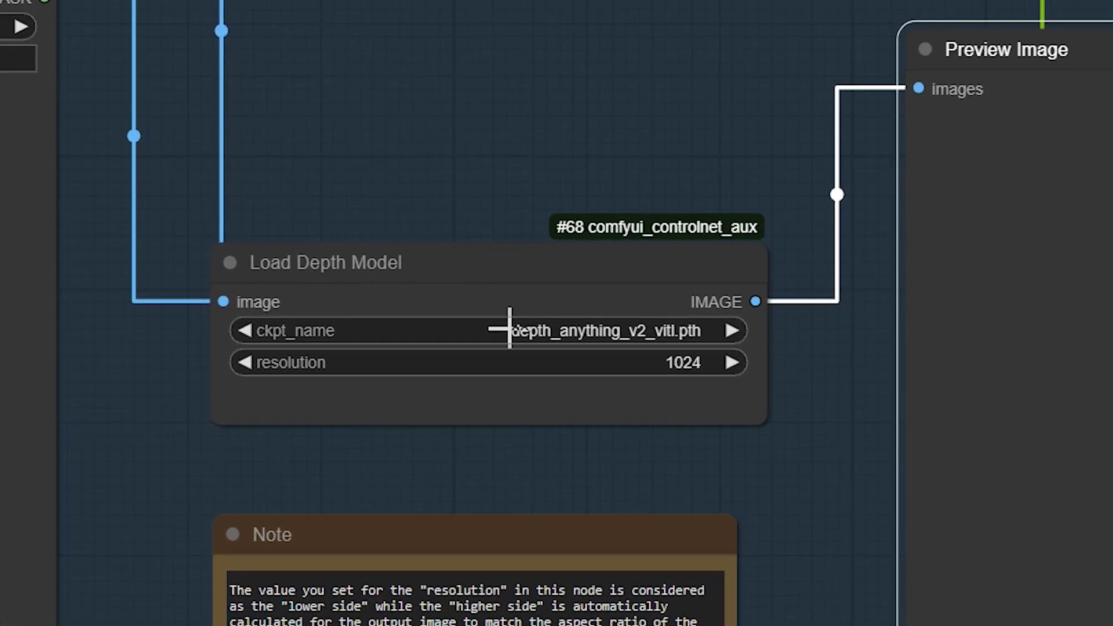
pyautogui.click(510, 329)
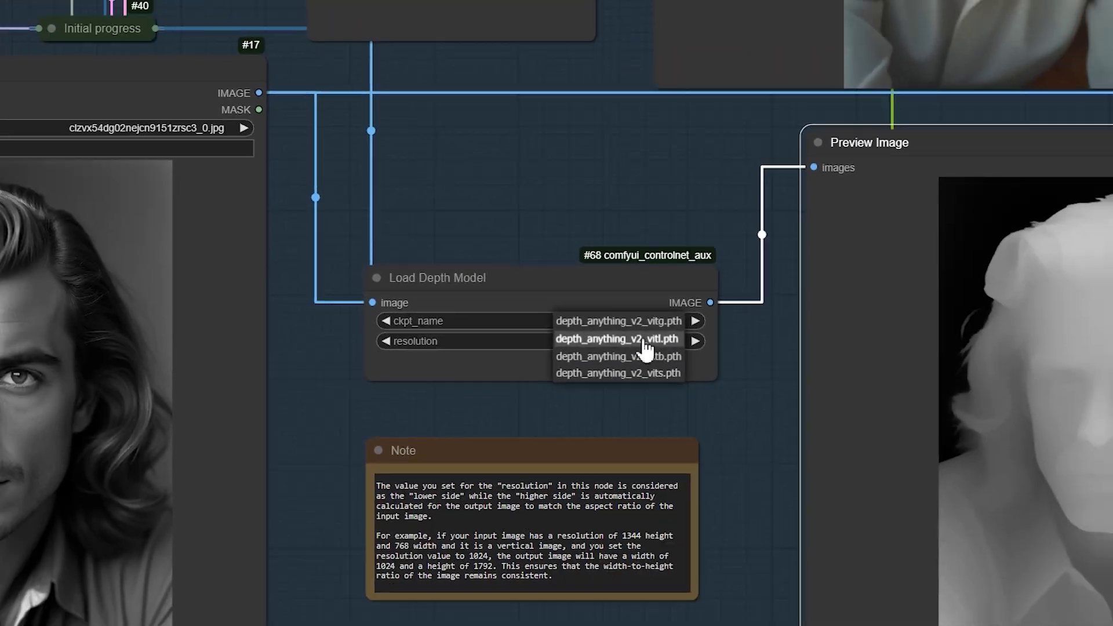
pyautogui.click(650, 358)
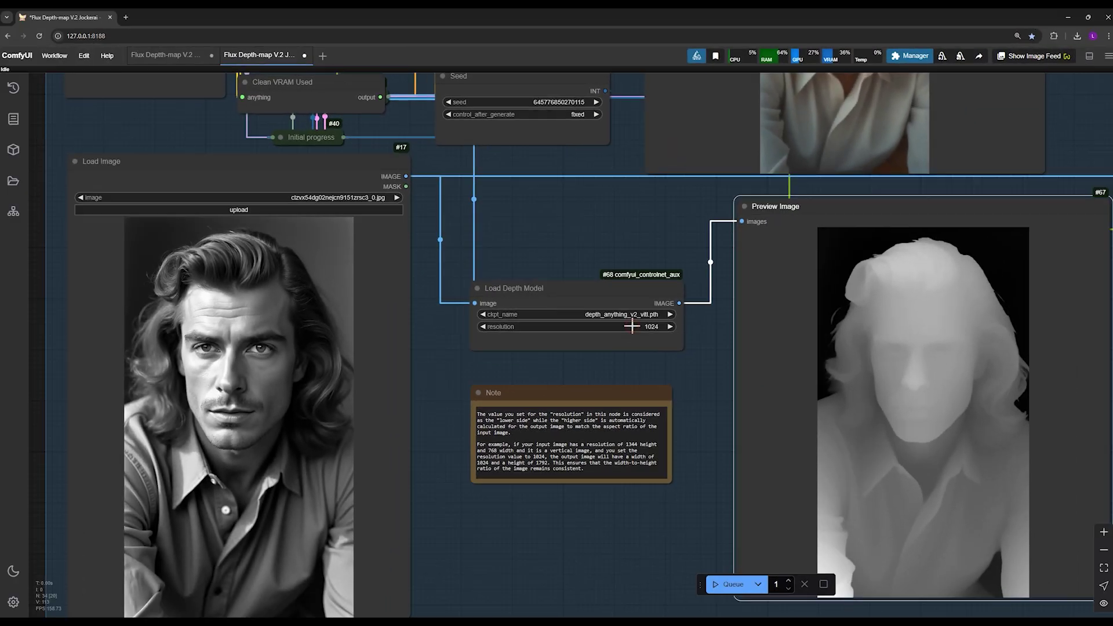
# Step: Reposition the Preview Image and Load Depth Model nodes so the full depth preview shows
pyautogui.moveTo(891, 365)
pyautogui.mouseDown()
pyautogui.moveTo(878, 347)
pyautogui.moveTo(910, 370)
pyautogui.mouseUp()
pyautogui.moveTo(732, 431); pyautogui.dragTo(652, 415)
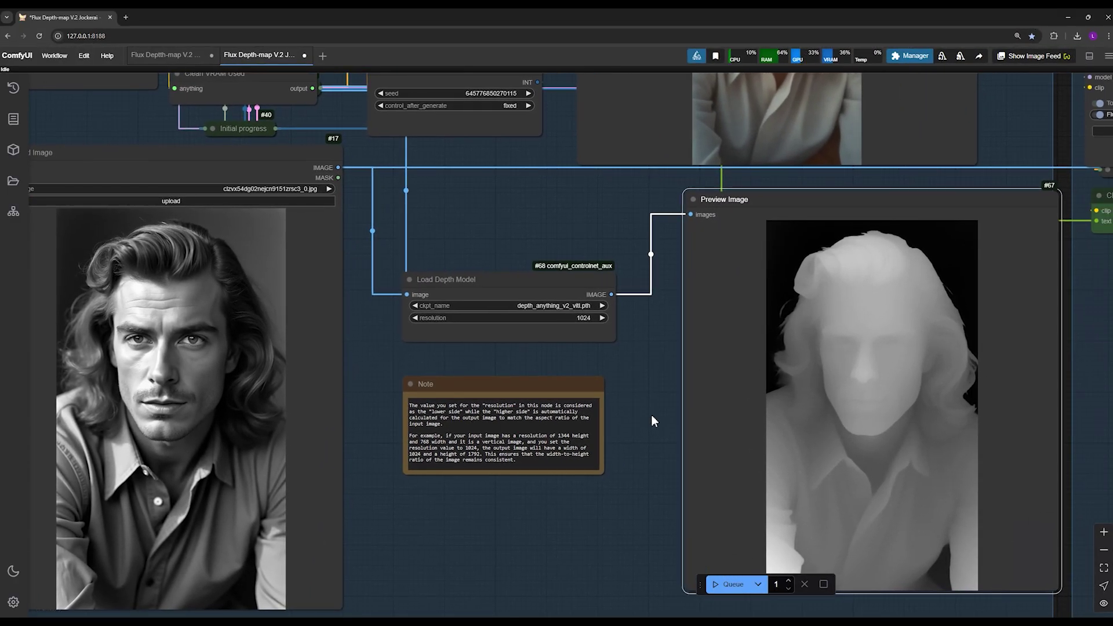
pyautogui.click(558, 288)
pyautogui.moveTo(557, 288); pyautogui.dragTo(553, 293)
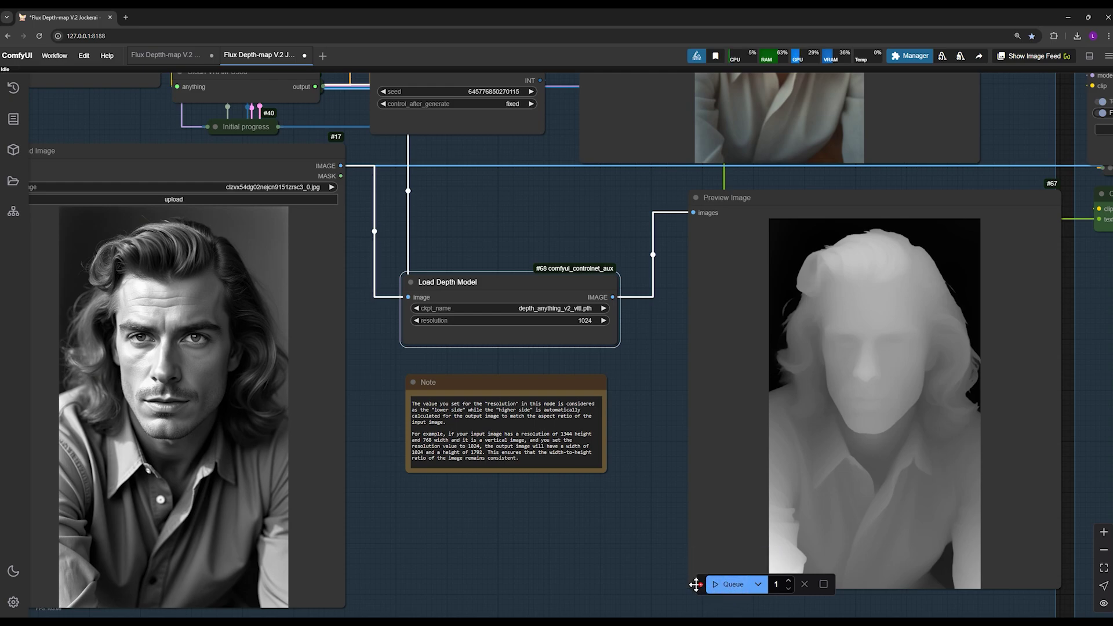
pyautogui.moveTo(695, 584); pyautogui.dragTo(470, 545)
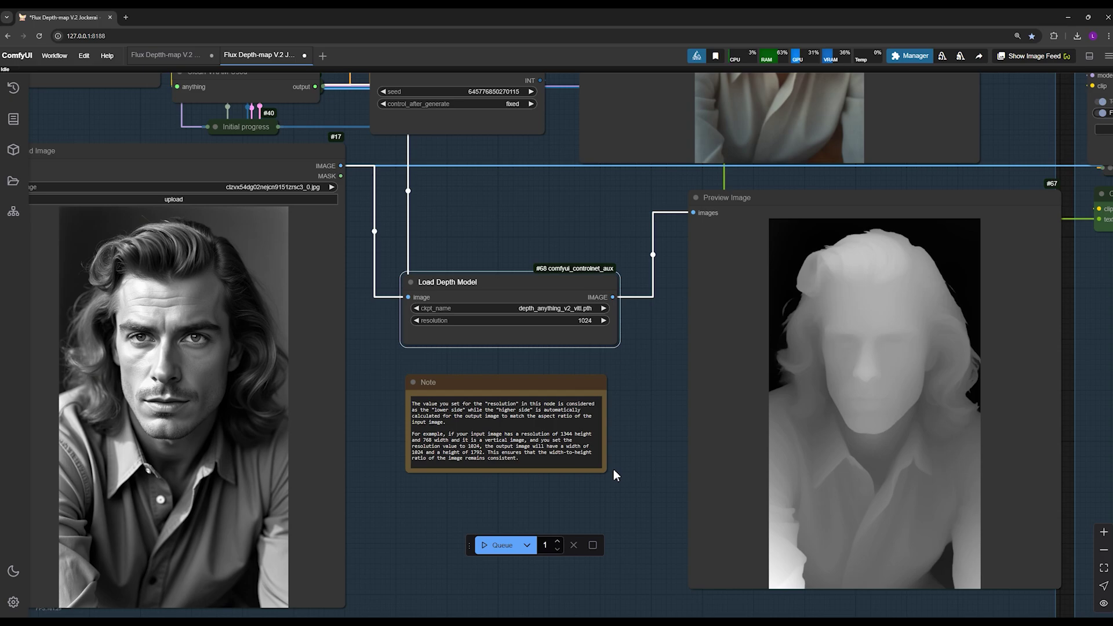
pyautogui.scroll(1, 529, 427)
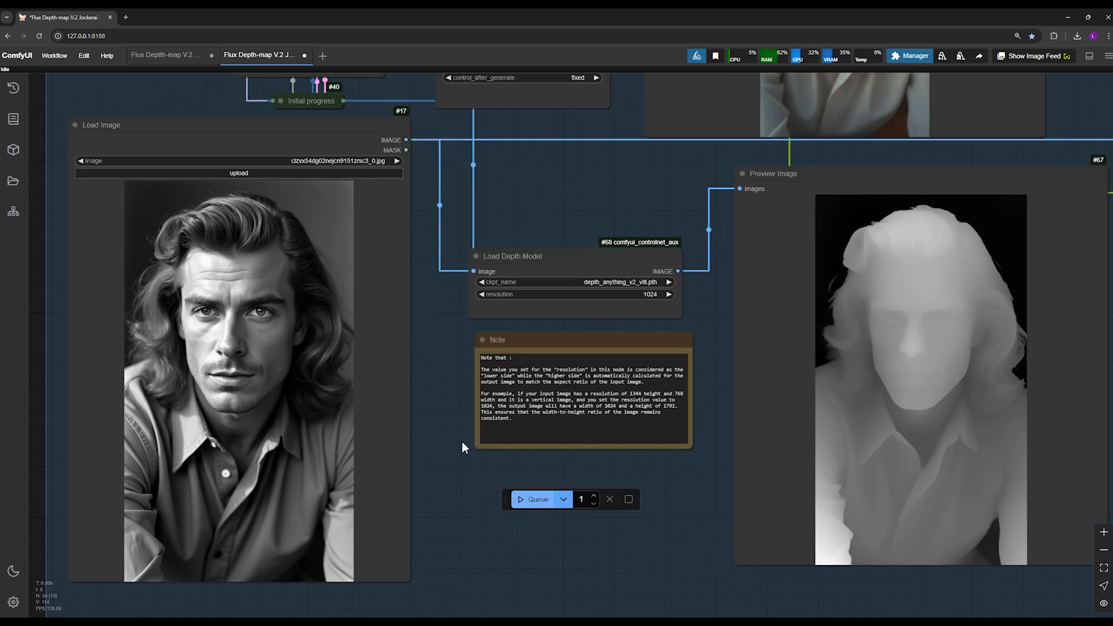
# Step: Check the source portrait's folder, then change the Load Depth Model resolution from 1024 to 768
pyautogui.click(638, 294)
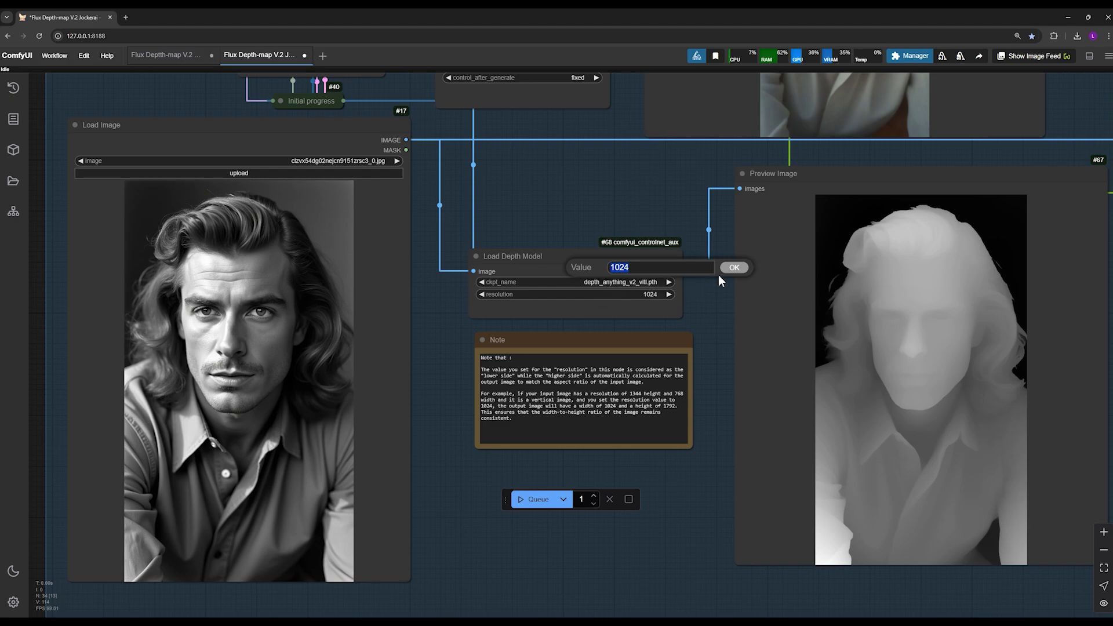
pyautogui.click(732, 268)
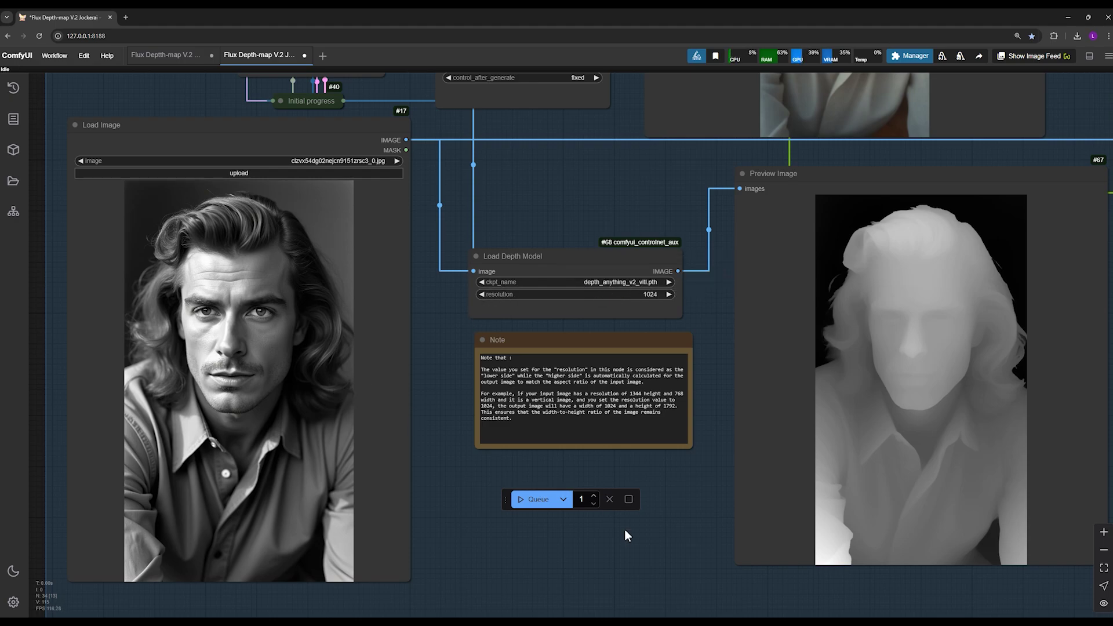
pyautogui.scroll(-1, 669, 538)
pyautogui.hscroll(10, 667, 542)
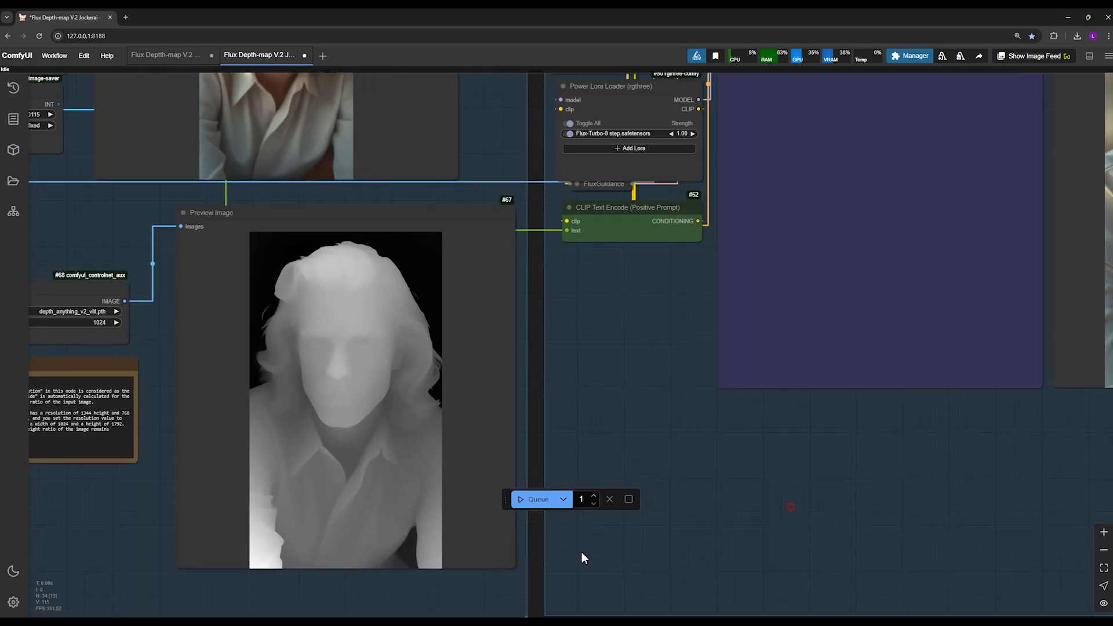
pyautogui.hscroll(10, 582, 557)
pyautogui.hscroll(10, 782, 532)
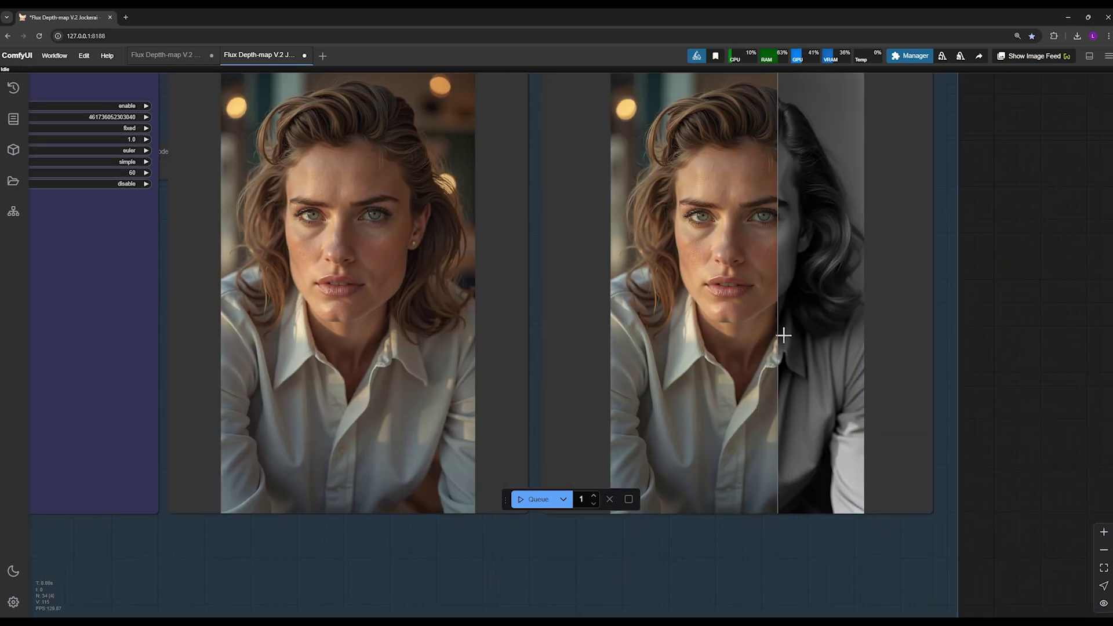
pyautogui.hscroll(-15, 499, 529)
pyautogui.hscroll(-15, 93, 500)
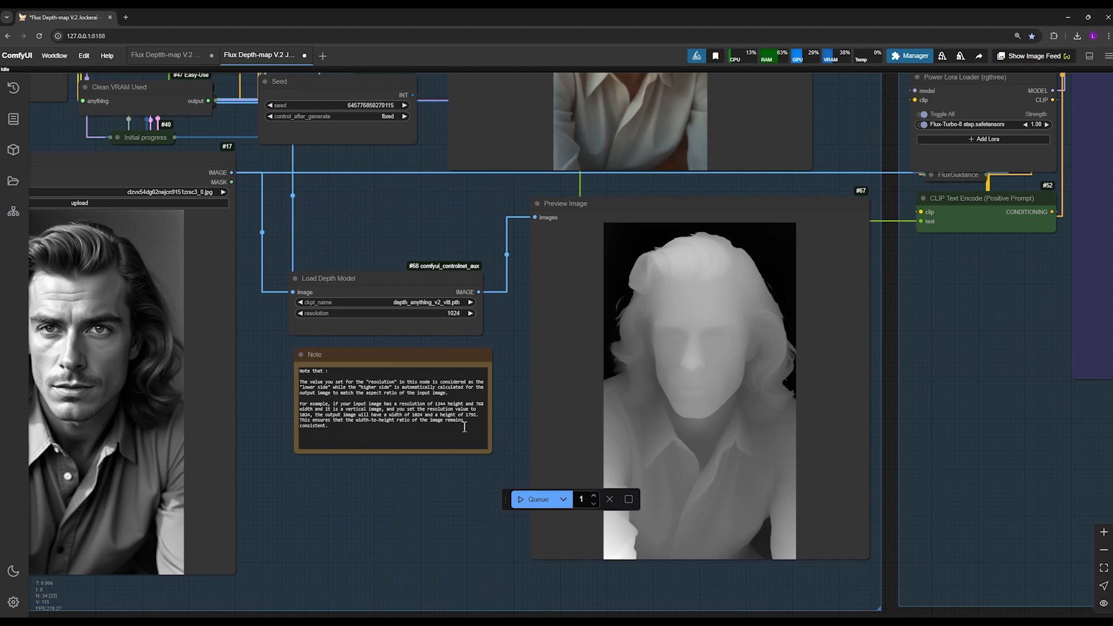
pyautogui.hscroll(-2, 361, 490)
pyautogui.click(467, 612)
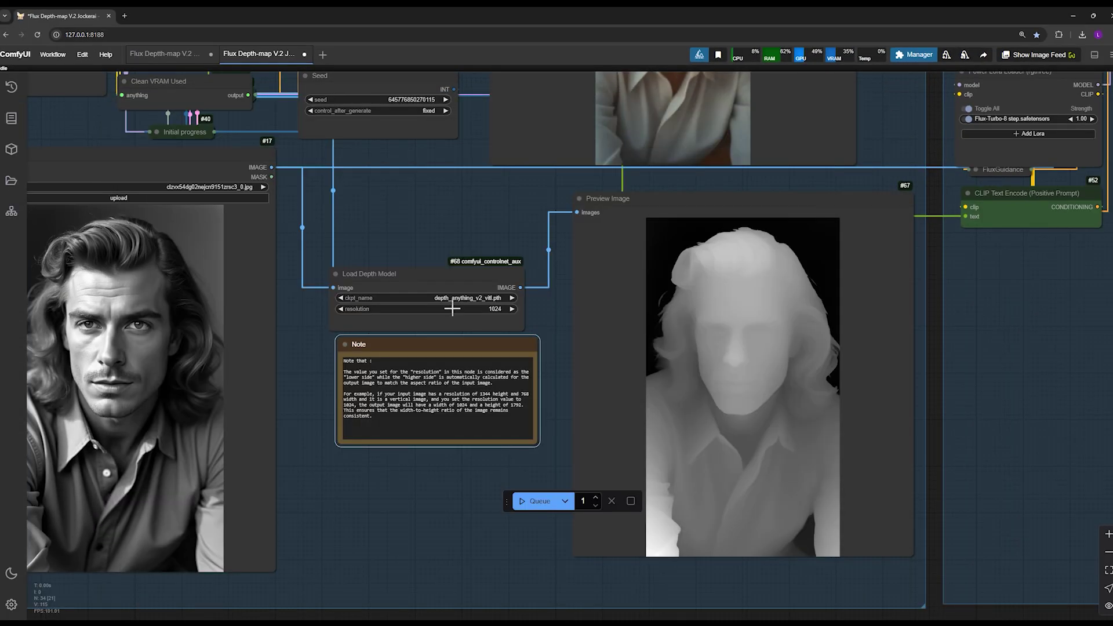
pyautogui.click(474, 309)
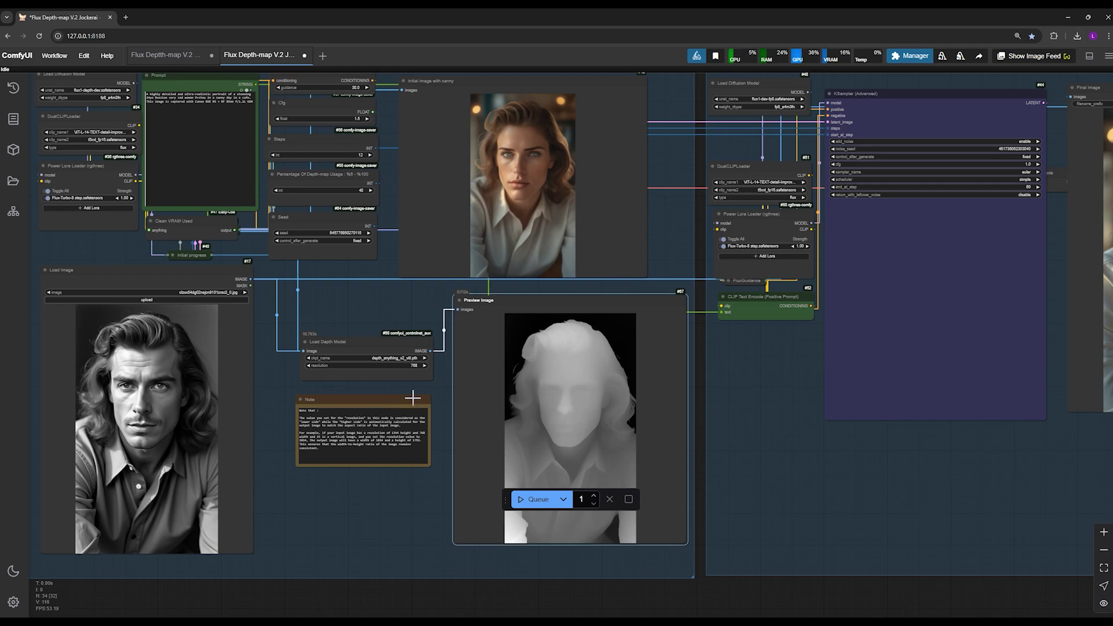
# Step: Run the workflow up to the depth preview to generate the 768-resolution depth map
pyautogui.scroll(3, 411, 400)
pyautogui.rightClick(596, 384)
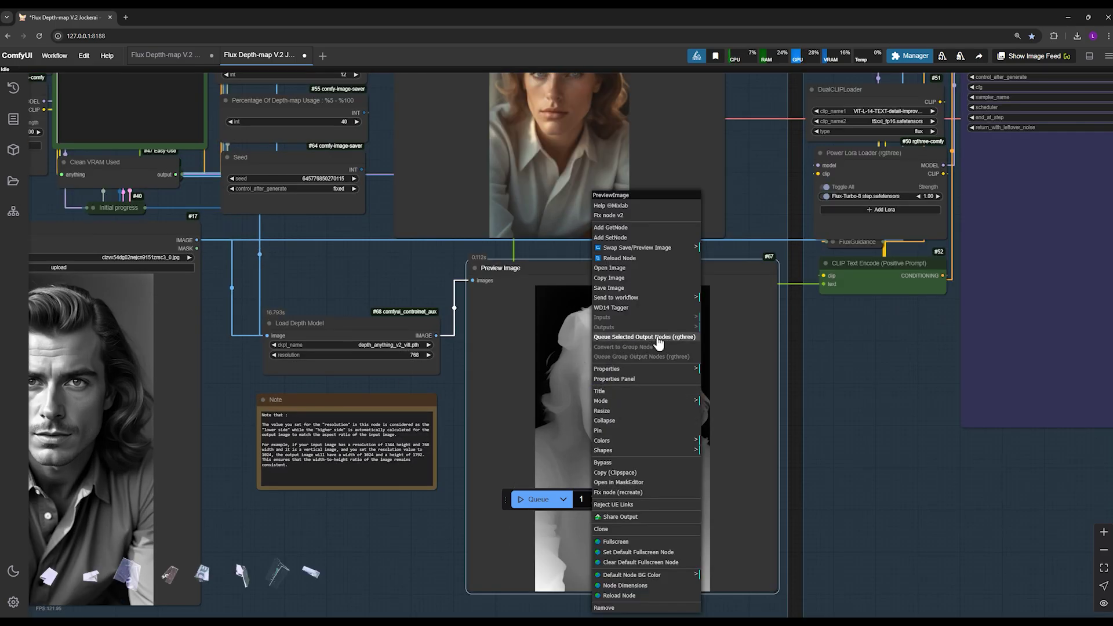
pyautogui.click(632, 337)
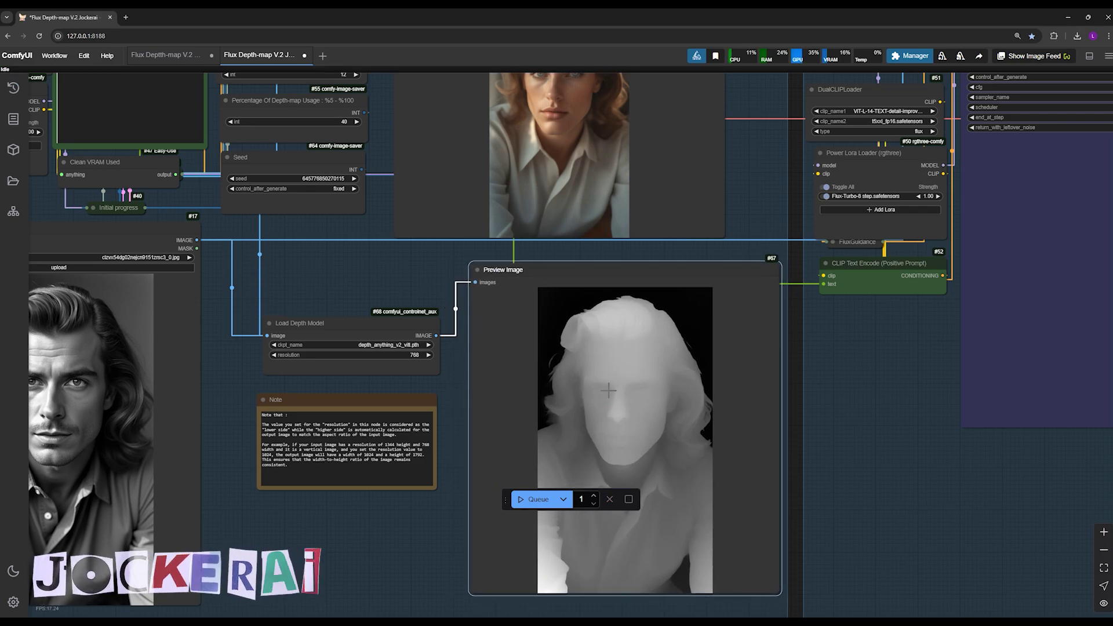
pyautogui.moveTo(387, 385); pyautogui.dragTo(527, 392)
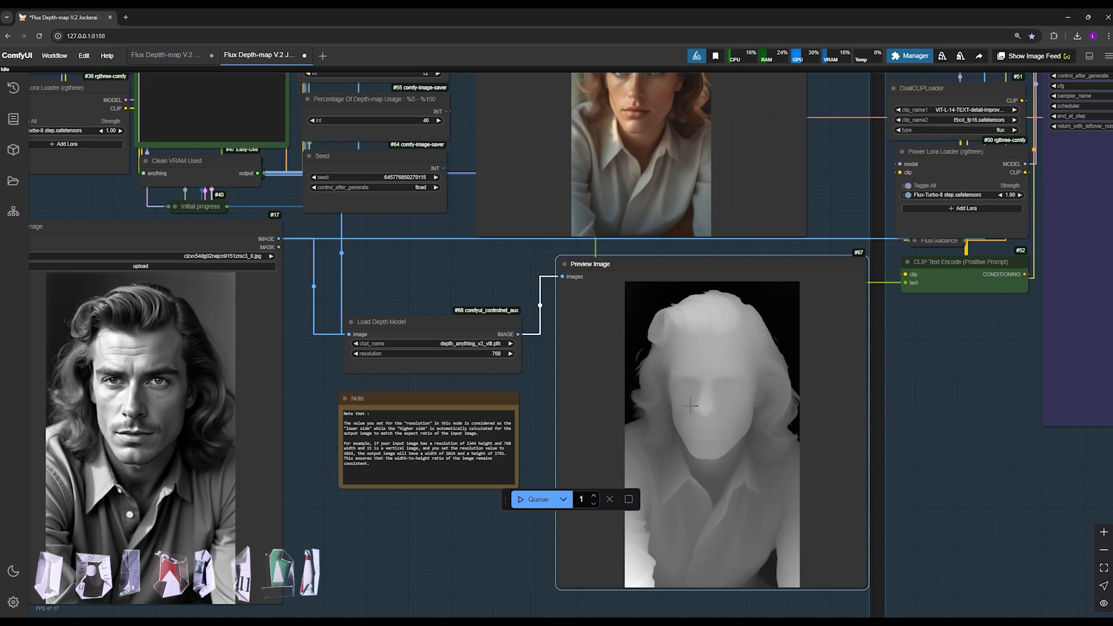
pyautogui.scroll(-1, 708, 476)
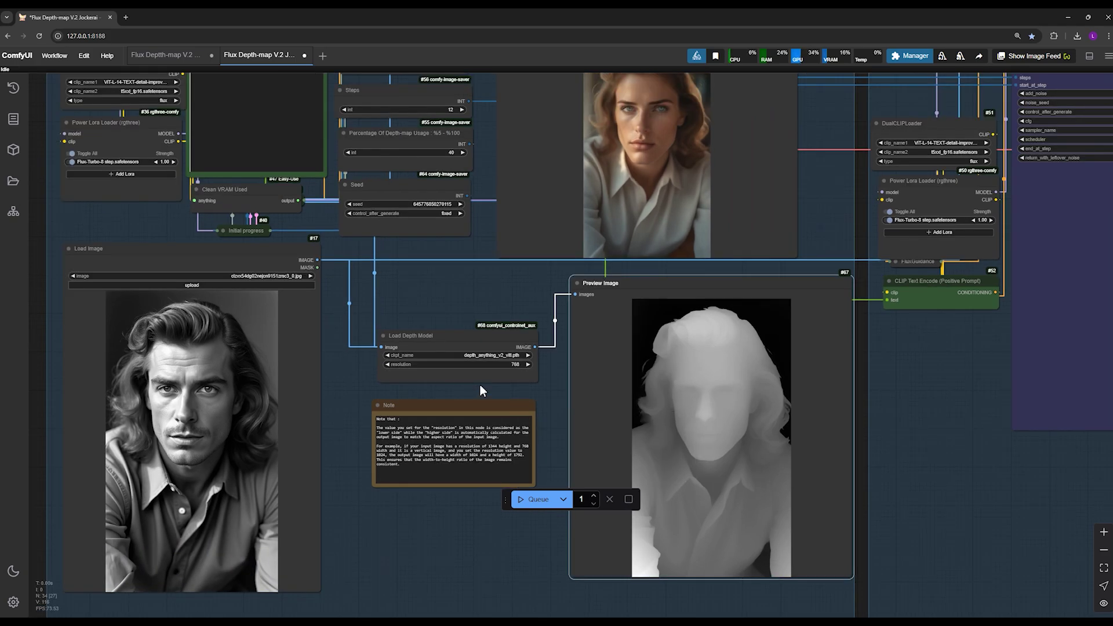
pyautogui.moveTo(648, 376)
pyautogui.mouseDown()
pyautogui.moveTo(635, 374)
pyautogui.moveTo(655, 381)
pyautogui.mouseUp()
# Step: Open the 768×1344 depth map full size in its own tab, then return to the workflow
pyautogui.rightClick(656, 381)
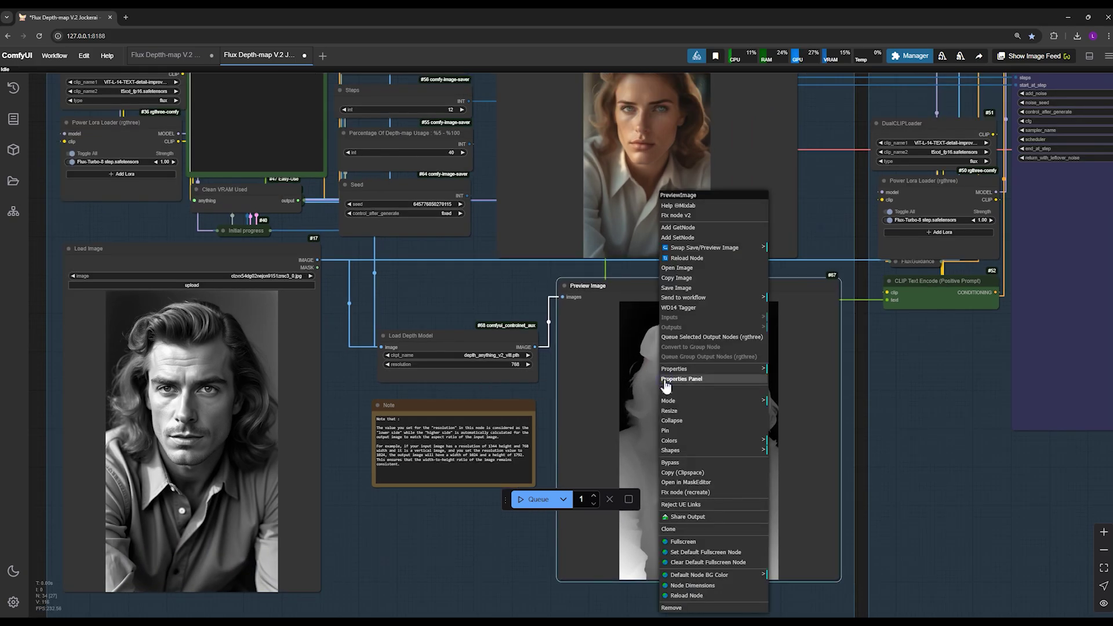
pyautogui.rightClick(638, 384)
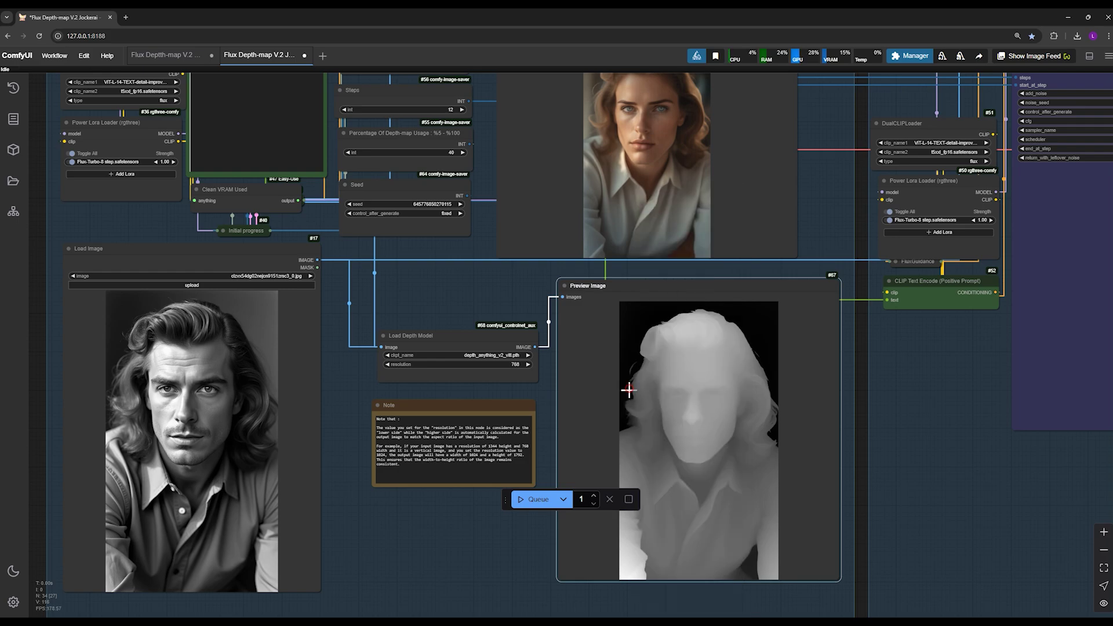
pyautogui.rightClick(637, 386)
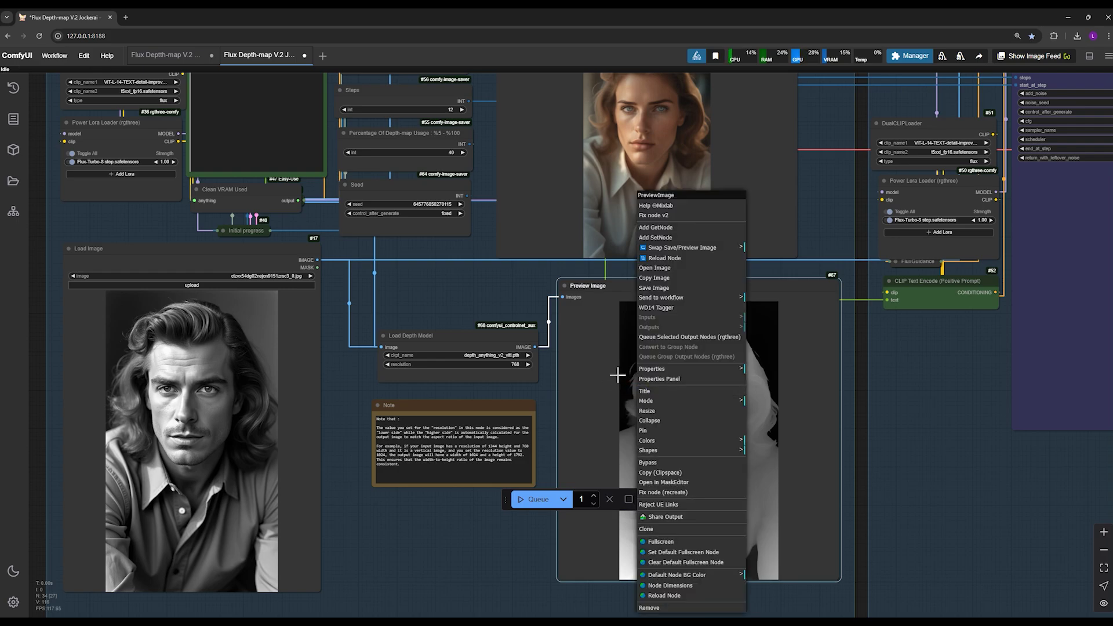
pyautogui.click(657, 270)
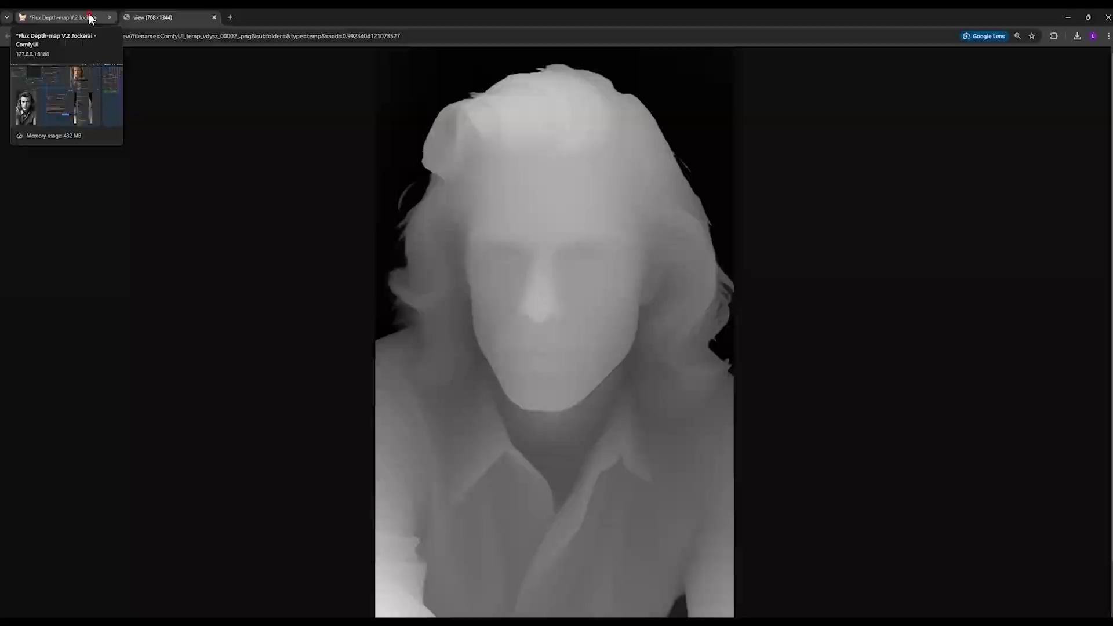
pyautogui.click(70, 18)
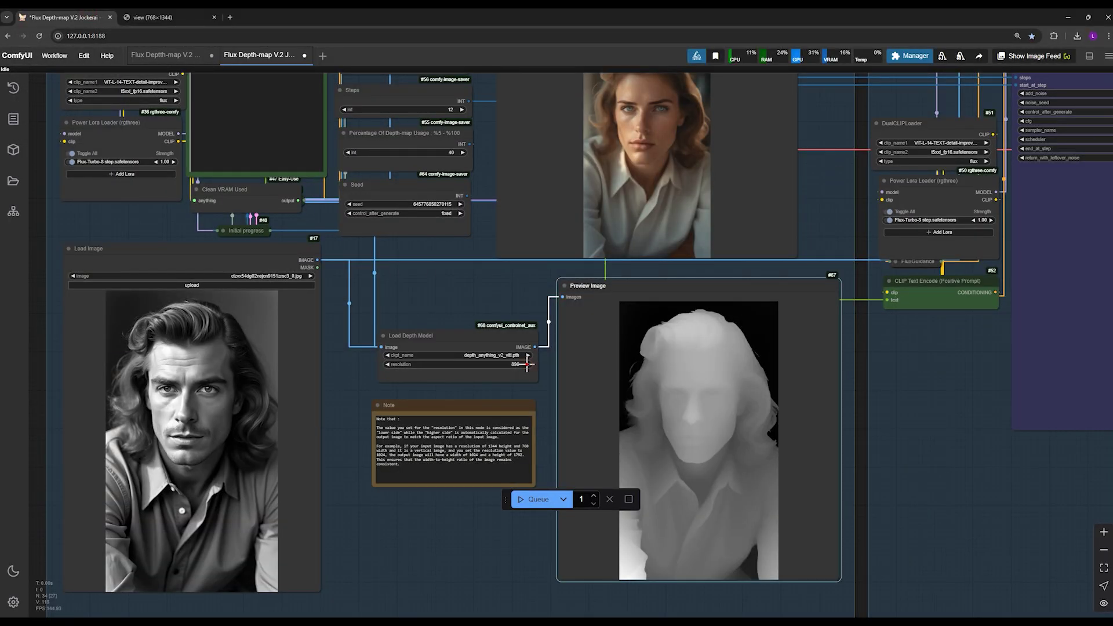
# Step: Regenerate only the depth preview branch at 1024 and open the 1024×1792 result in a new tab
pyautogui.rightClick(657, 394)
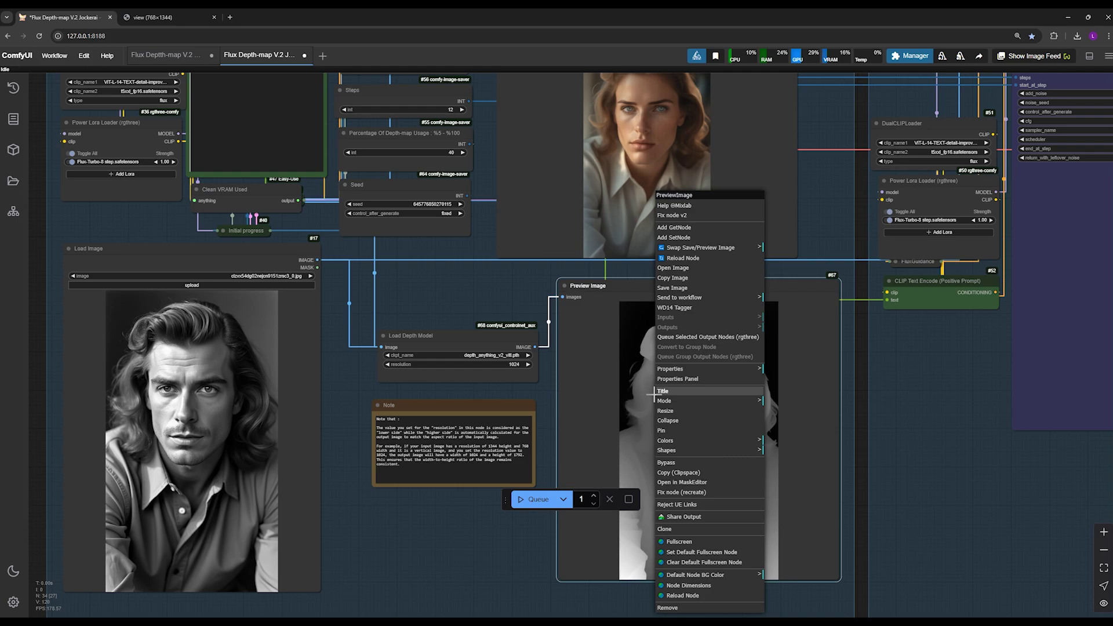
pyautogui.click(679, 342)
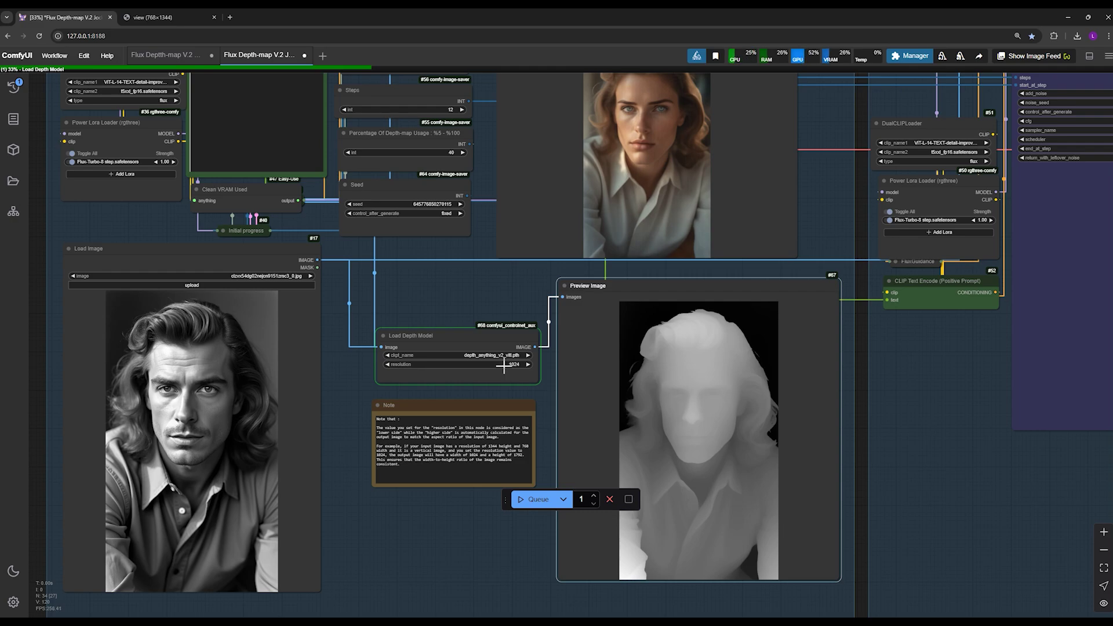
pyautogui.rightClick(649, 378)
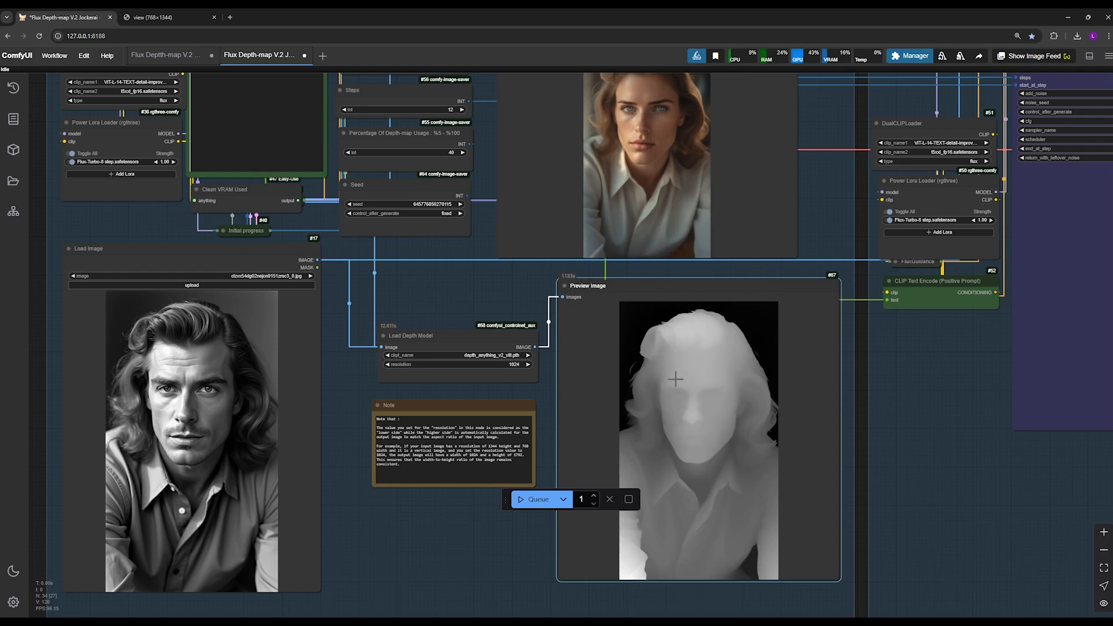
pyautogui.moveTo(676, 378); pyautogui.dragTo(676, 373)
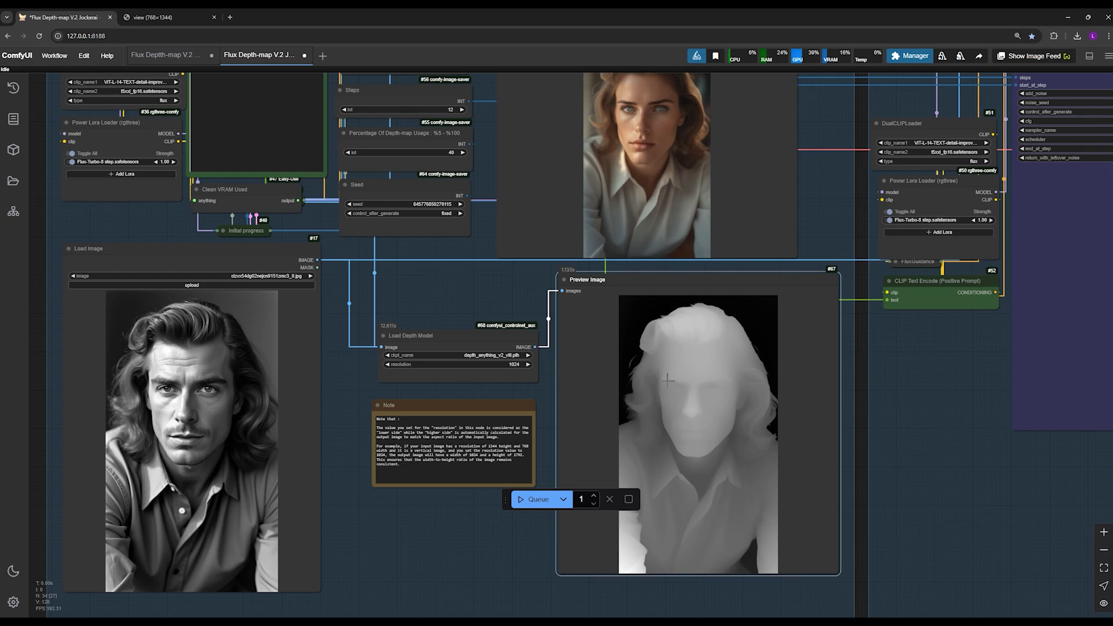
pyautogui.rightClick(668, 381)
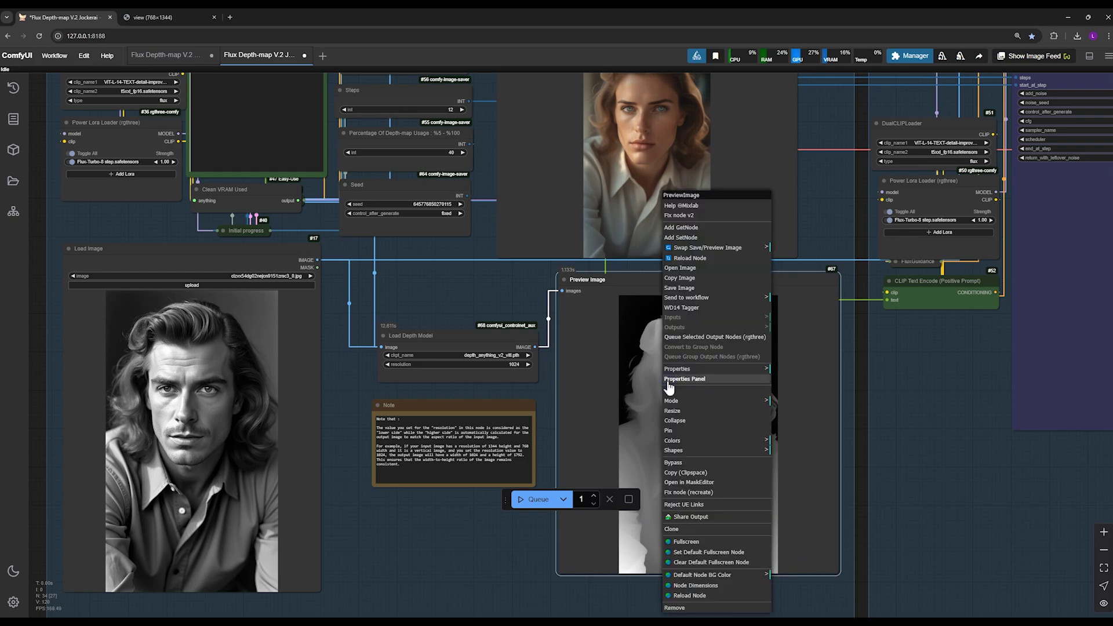
pyautogui.click(680, 268)
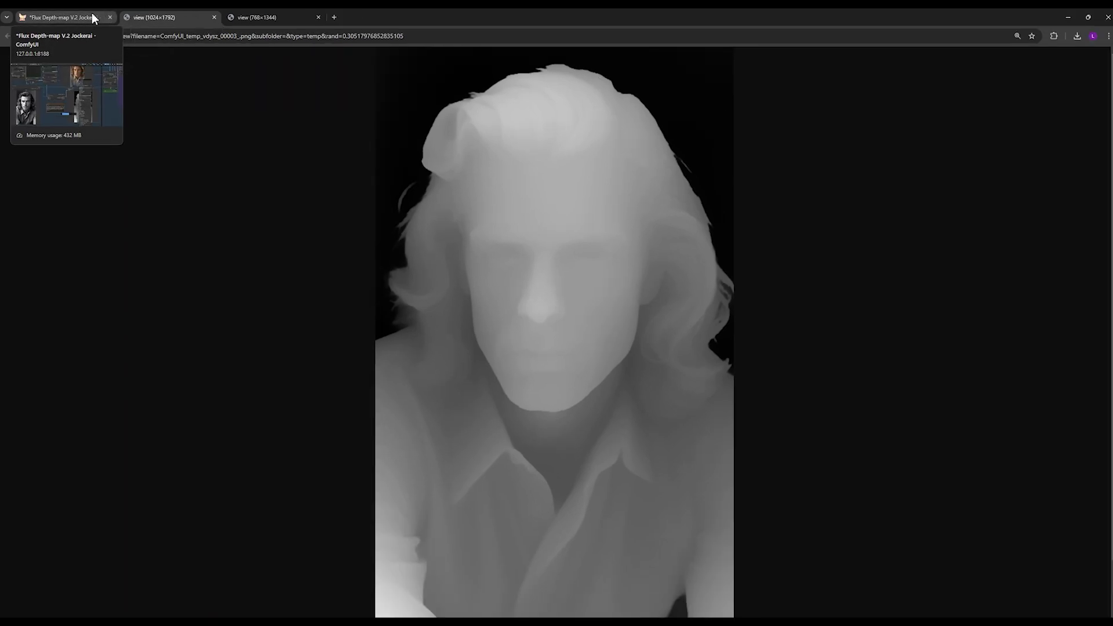
pyautogui.click(91, 14)
# Step: Align the Load Image, Note and Load Depth Model nodes neatly beside the depth preview
pyautogui.click(183, 353)
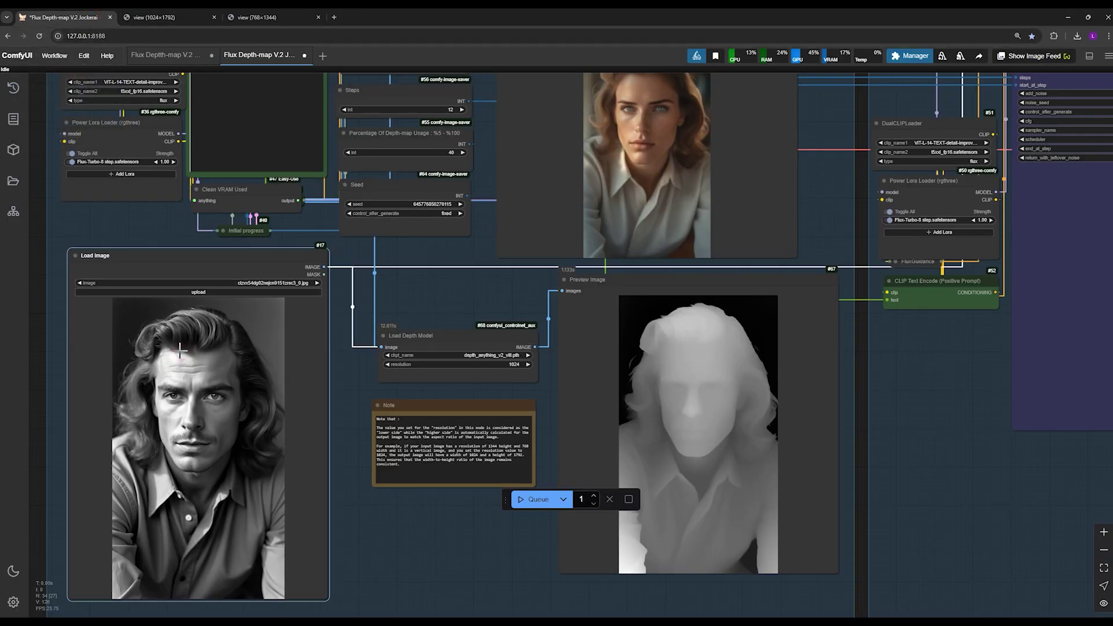
pyautogui.moveTo(183, 355); pyautogui.dragTo(189, 351)
pyautogui.moveTo(461, 400); pyautogui.dragTo(466, 397)
pyautogui.moveTo(423, 347); pyautogui.dragTo(425, 350)
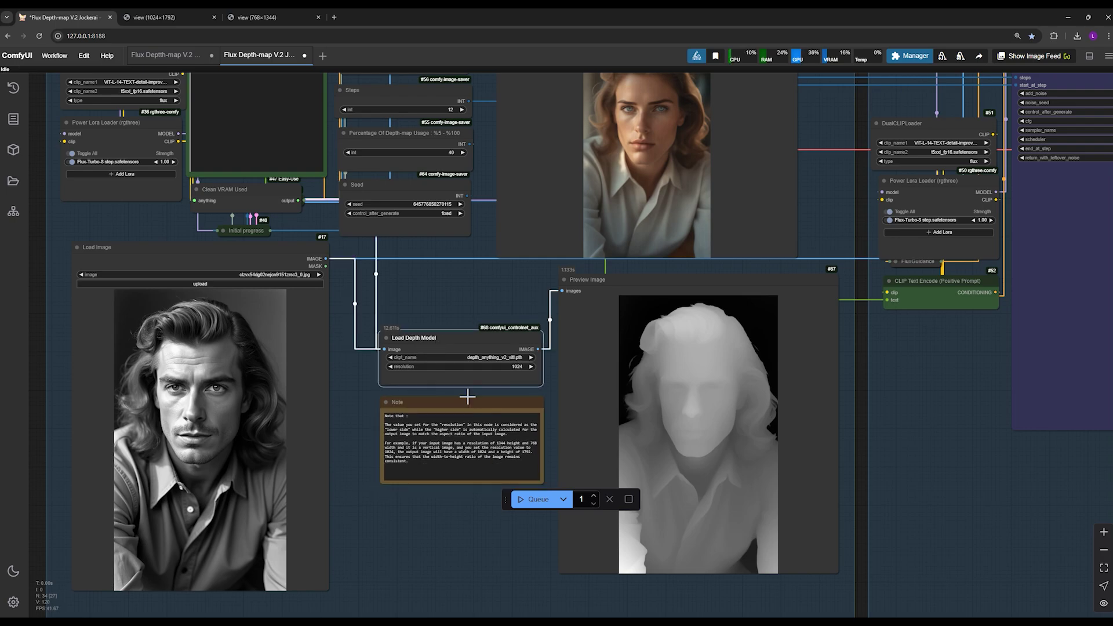
pyautogui.moveTo(457, 405); pyautogui.dragTo(448, 406)
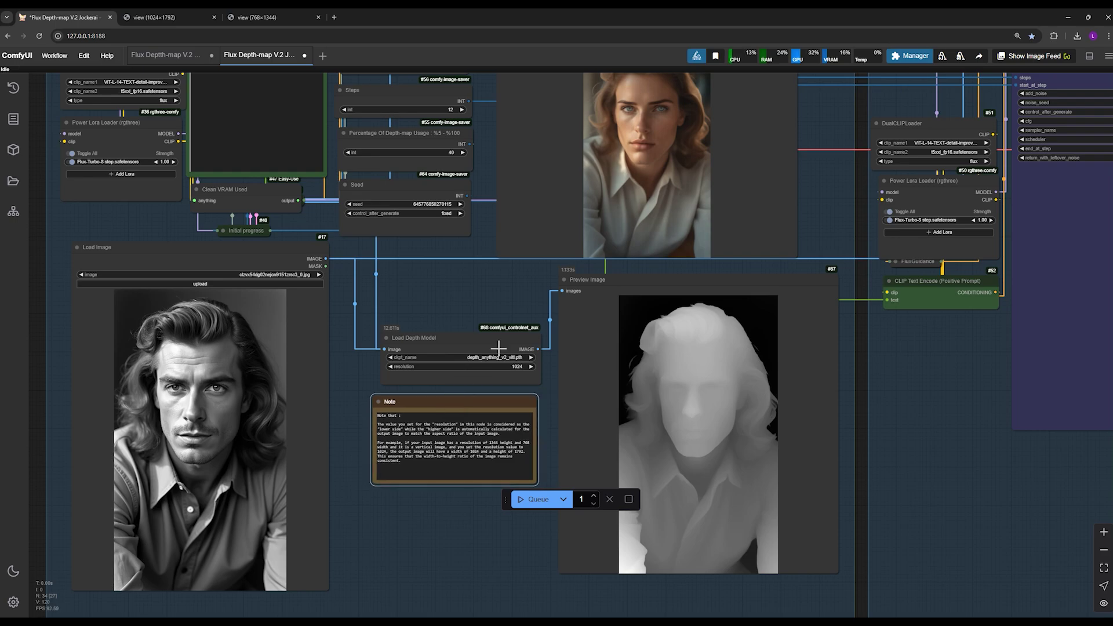
pyautogui.moveTo(493, 336); pyautogui.dragTo(486, 336)
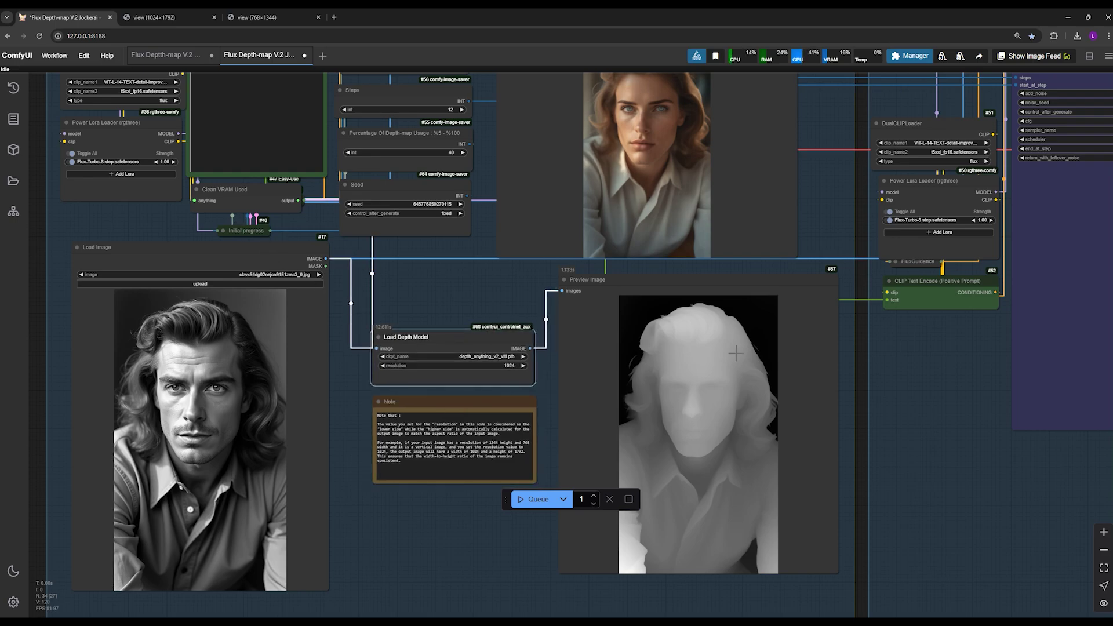
pyautogui.moveTo(811, 408); pyautogui.dragTo(0, 443)
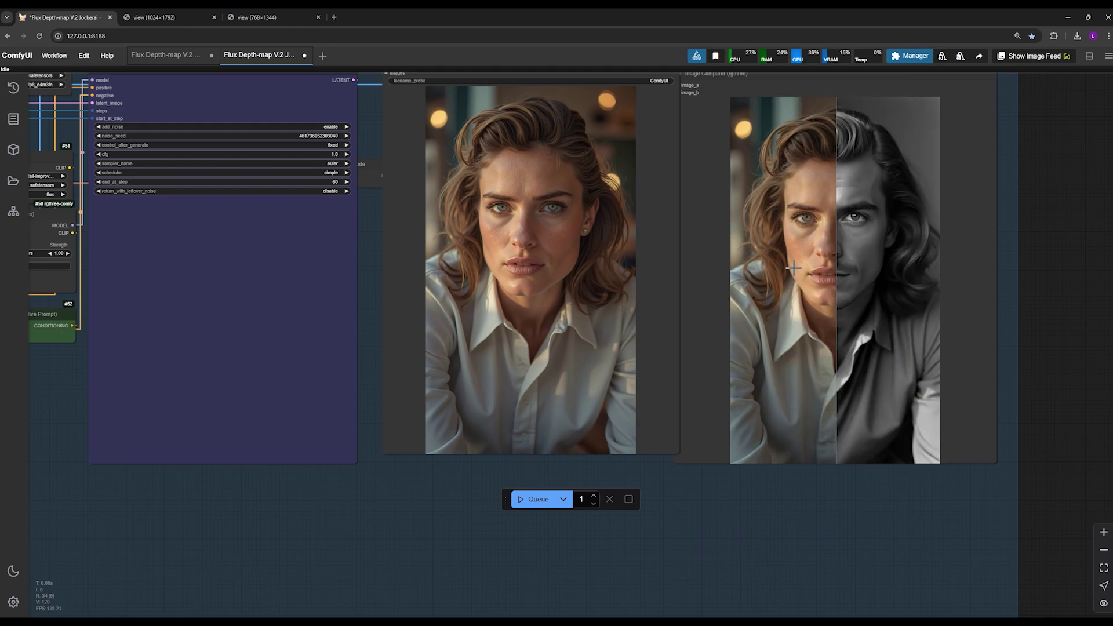
pyautogui.moveTo(194, 496); pyautogui.dragTo(746, 499)
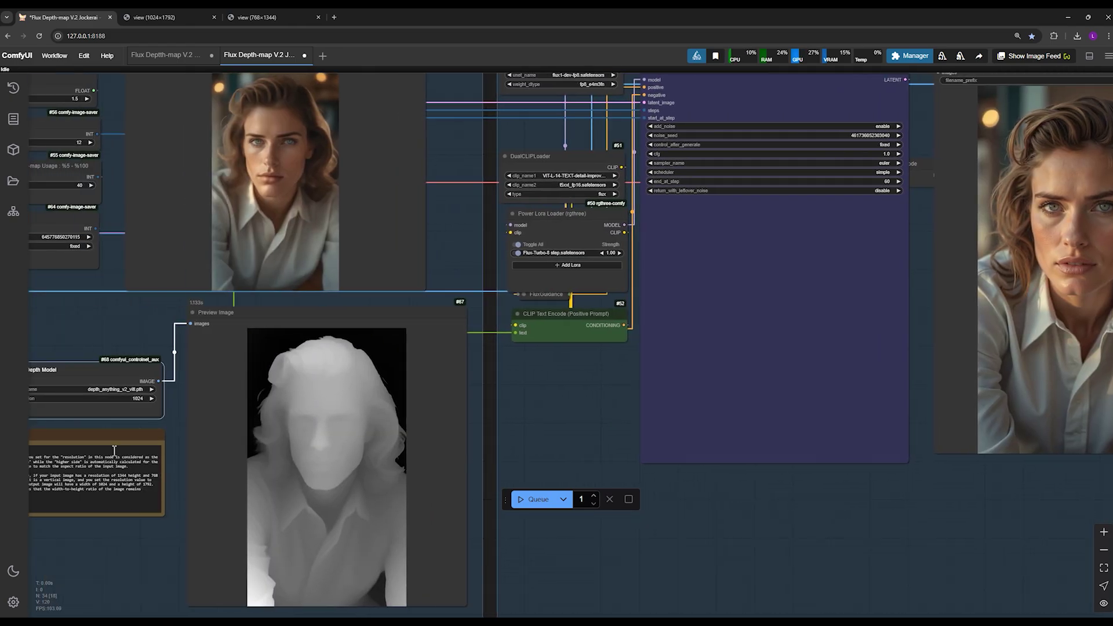
pyautogui.hscroll(-3, 174, 505)
pyautogui.scroll(3, 145, 461)
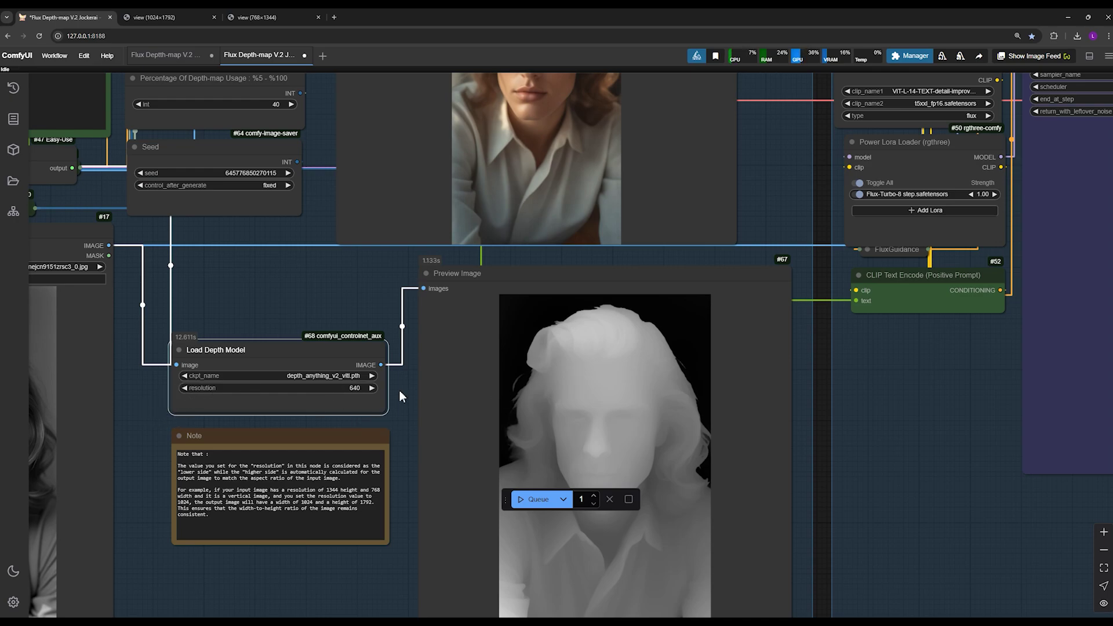
# Step: Queue the depth preview branch at 640 and open the 640×1120 depth map in a separate tab
pyautogui.rightClick(577, 407)
pyautogui.click(597, 340)
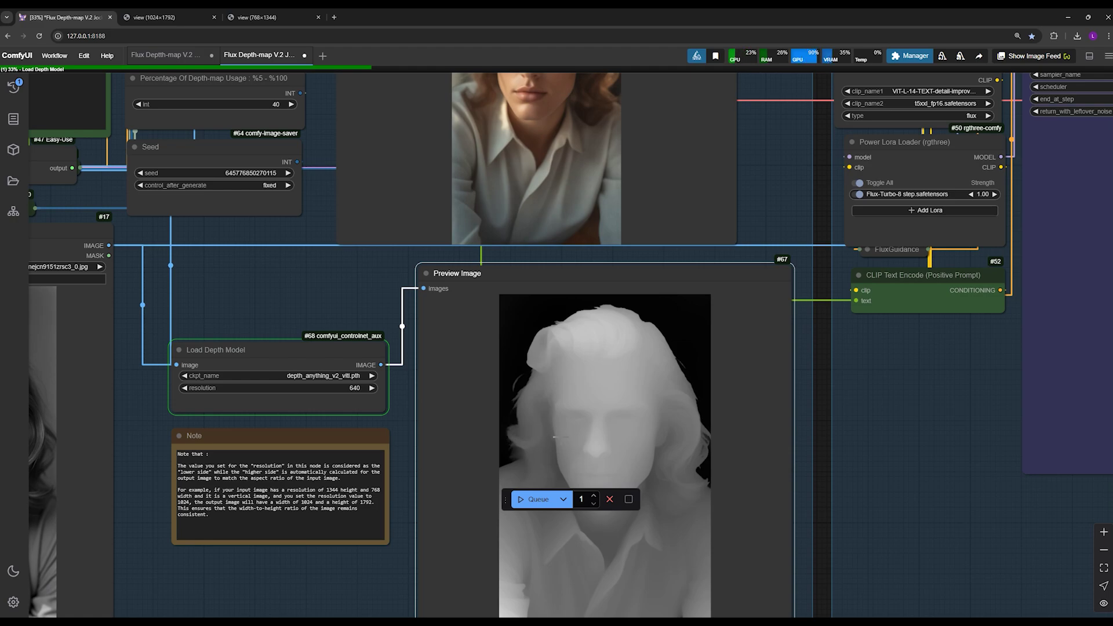
pyautogui.rightClick(554, 436)
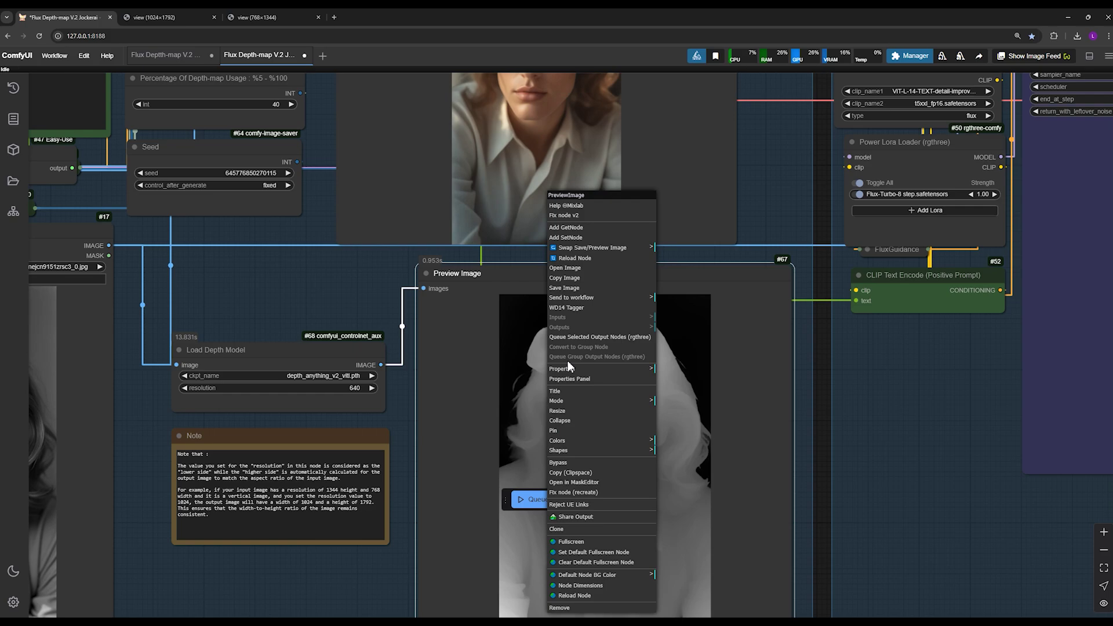
pyautogui.click(565, 268)
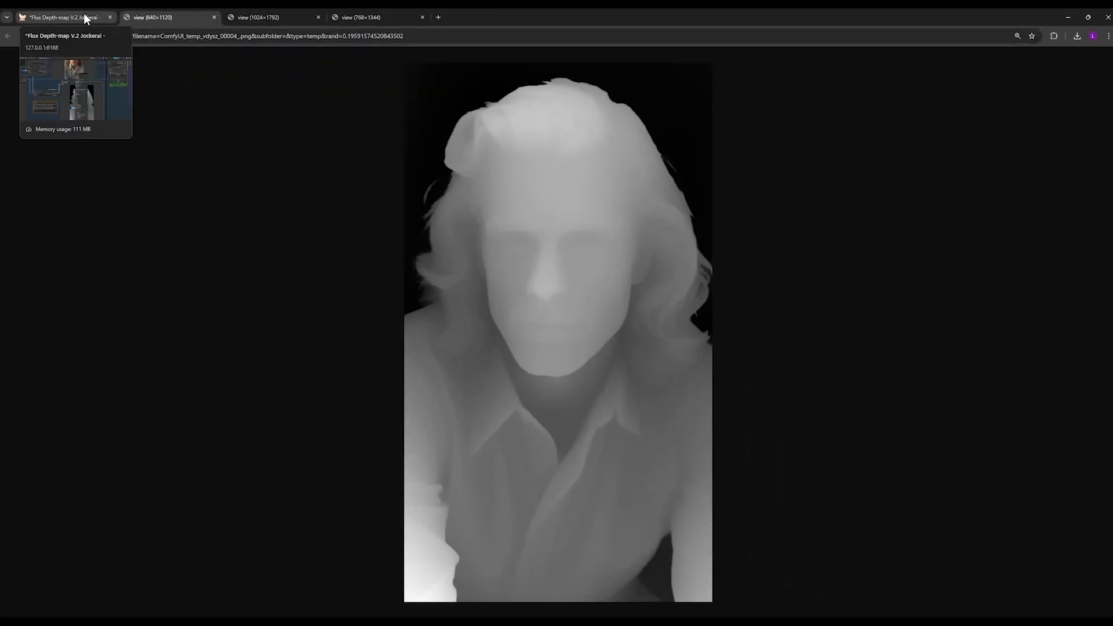
pyautogui.click(84, 19)
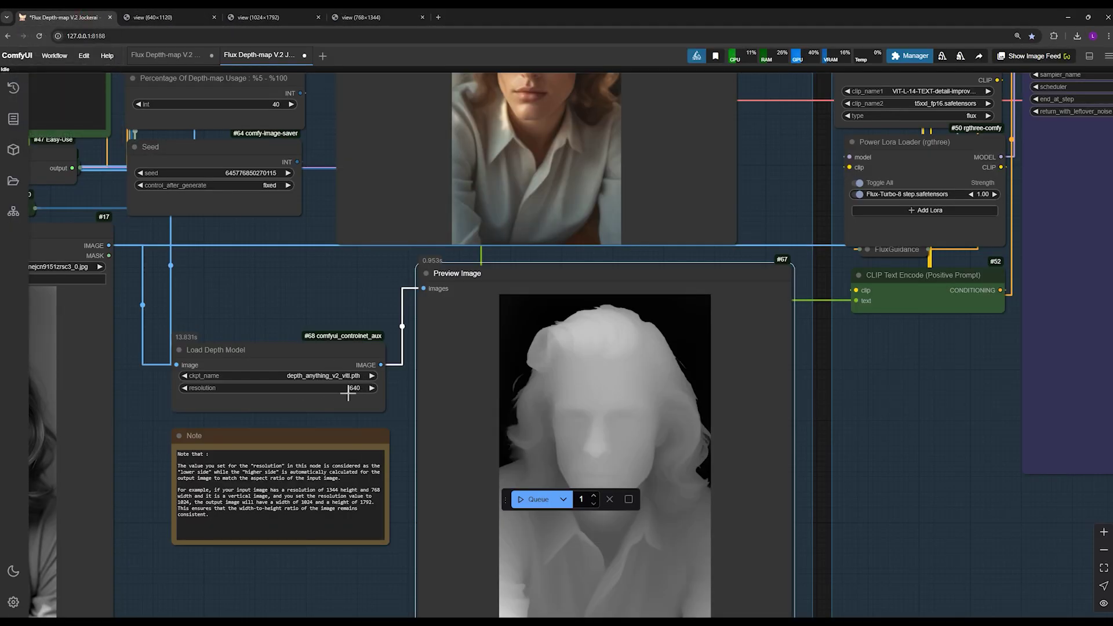
pyautogui.scroll(-5, 319, 420)
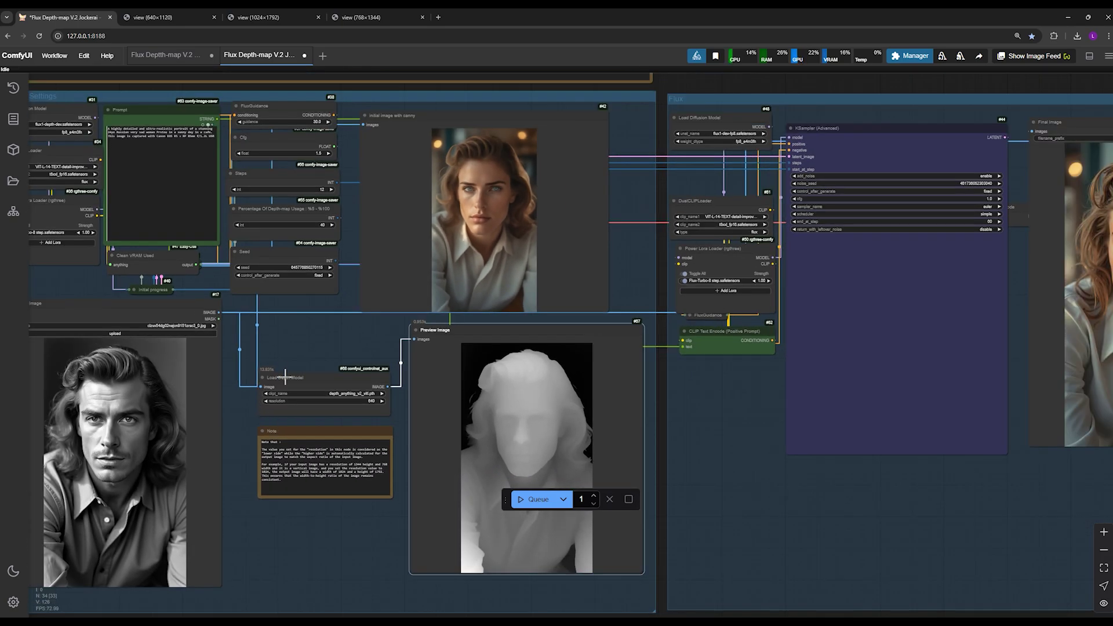
# Step: Recentre the graph to show the model loaders beside the Prompt node
pyautogui.moveTo(255, 338); pyautogui.dragTo(309, 338)
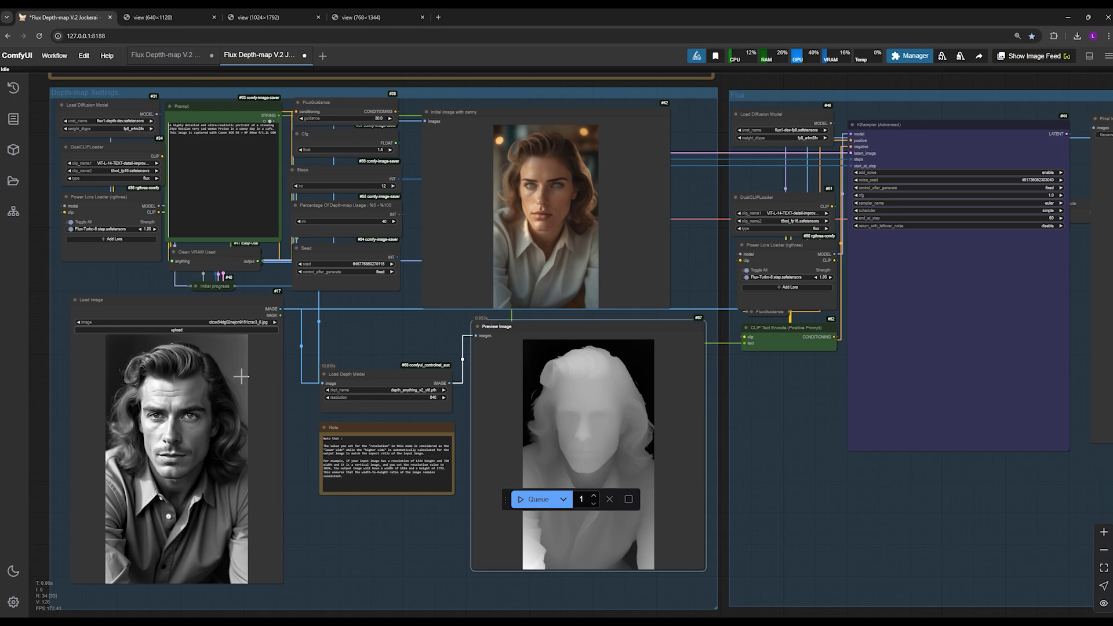
pyautogui.scroll(2, 446, 406)
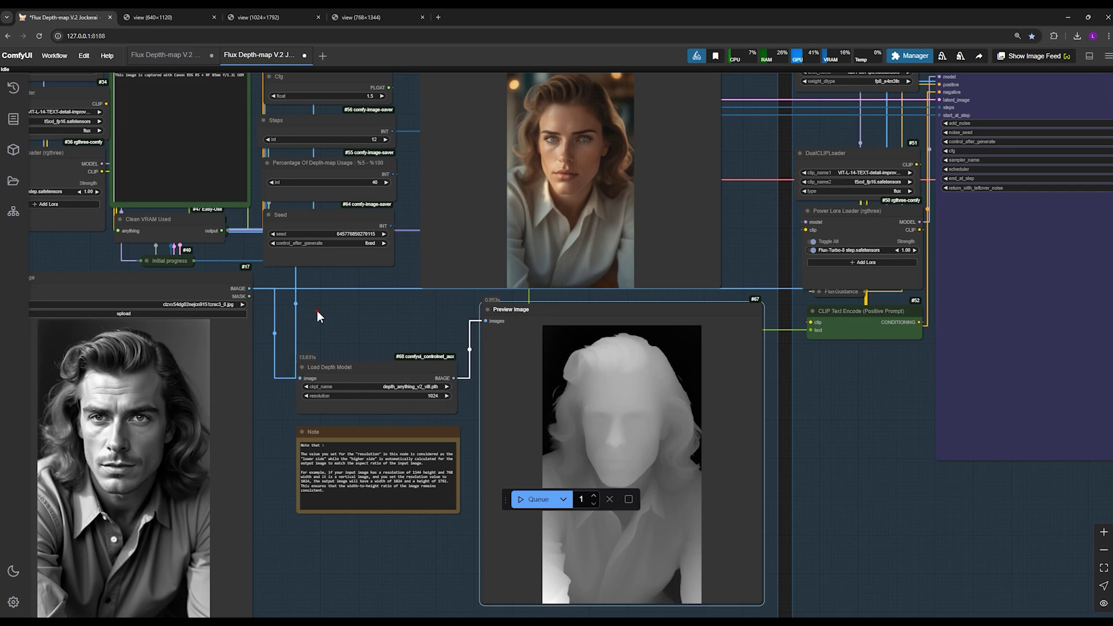
pyautogui.scroll(-3, 396, 500)
pyautogui.scroll(8, 351, 302)
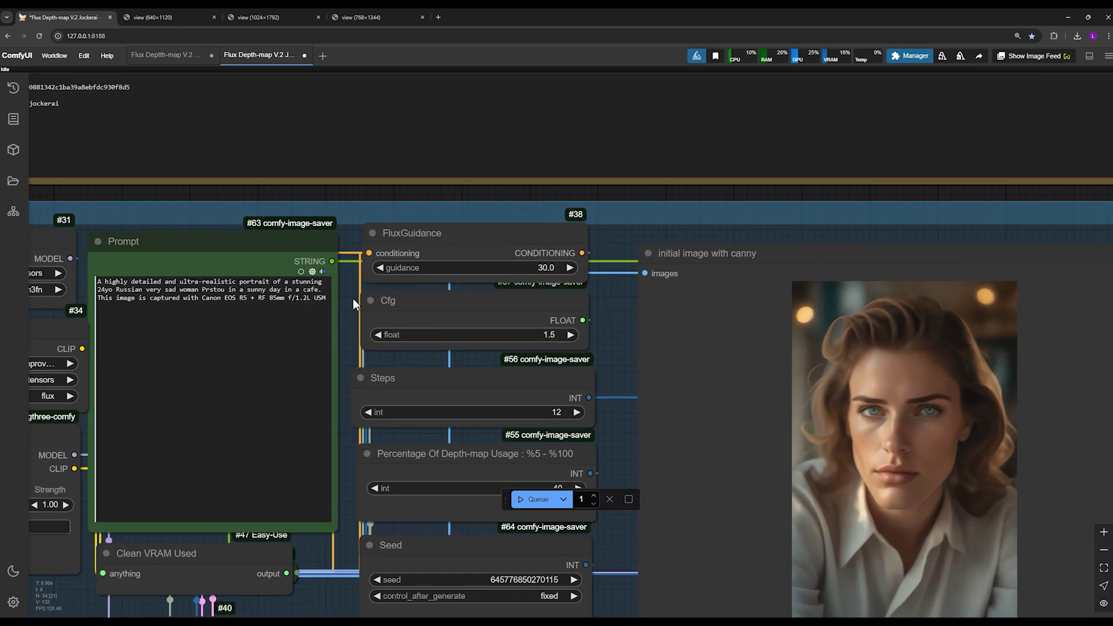
pyautogui.moveTo(353, 301); pyautogui.dragTo(229, 272)
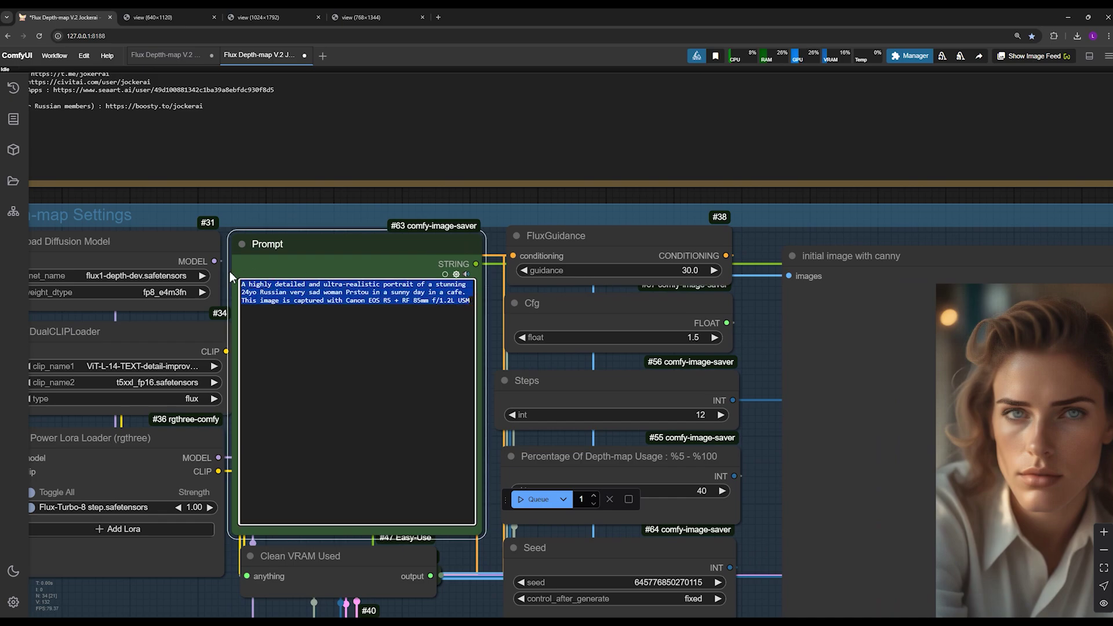
# Step: Select the prompt's subject description and camera line, then frame the Depth-map Settings group
pyautogui.click(331, 292)
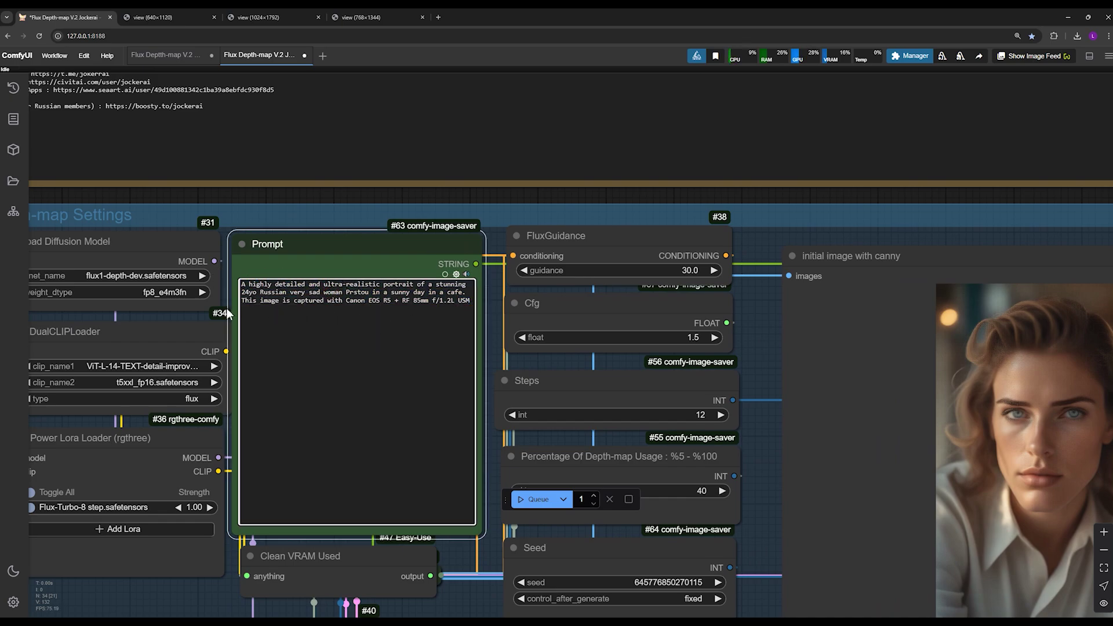
pyautogui.scroll(2, 227, 313)
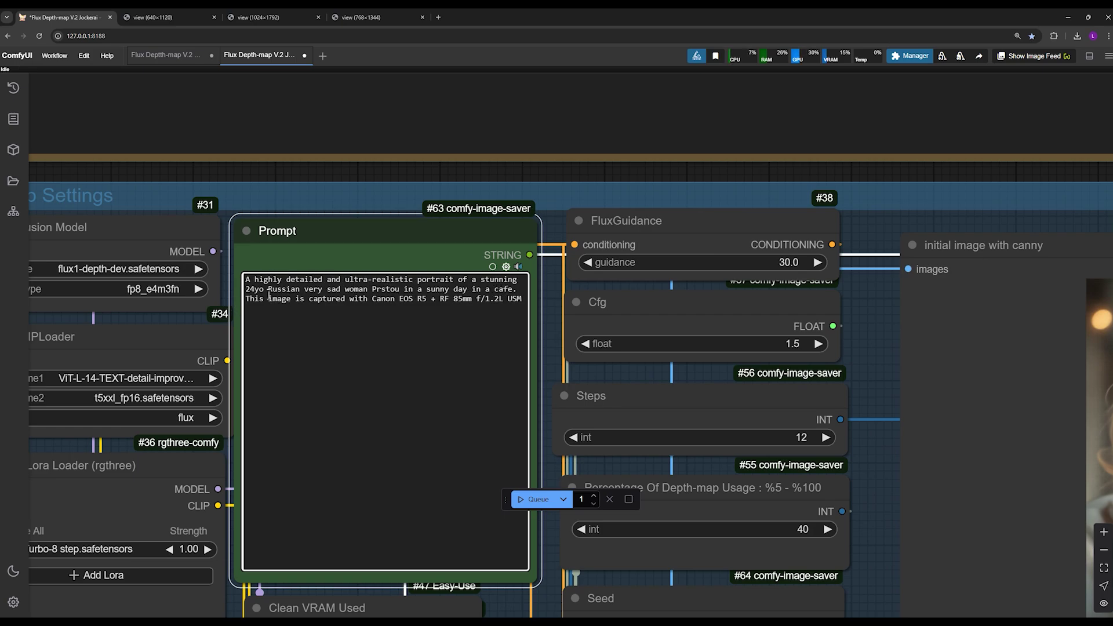
pyautogui.moveTo(247, 292); pyautogui.dragTo(398, 291)
pyautogui.click(398, 291)
pyautogui.scroll(-1, 541, 374)
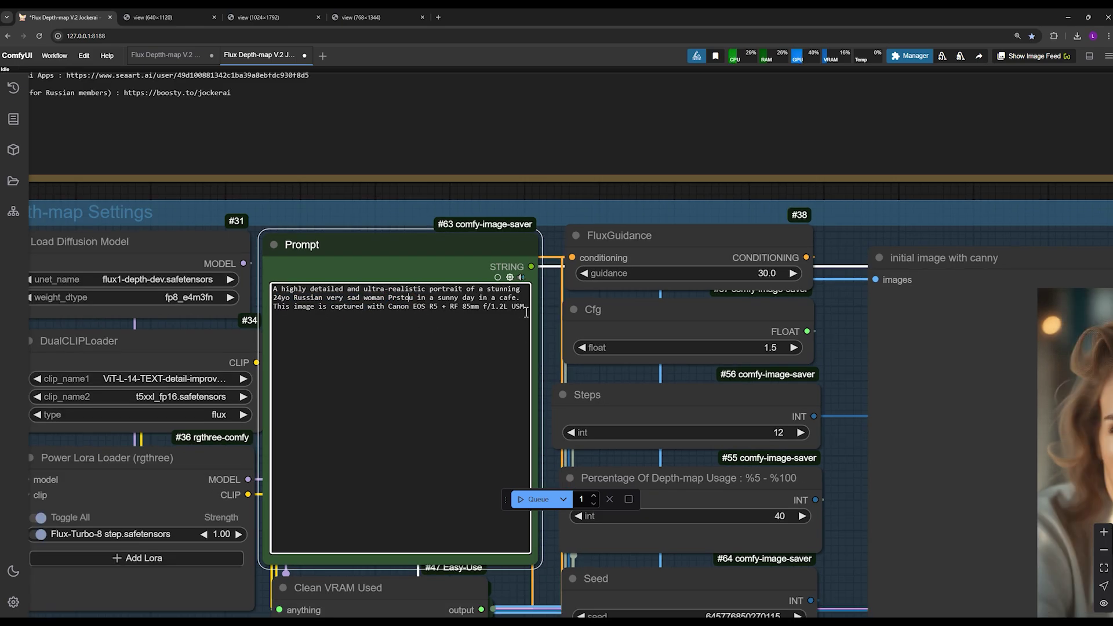
pyautogui.moveTo(526, 312); pyautogui.dragTo(268, 311)
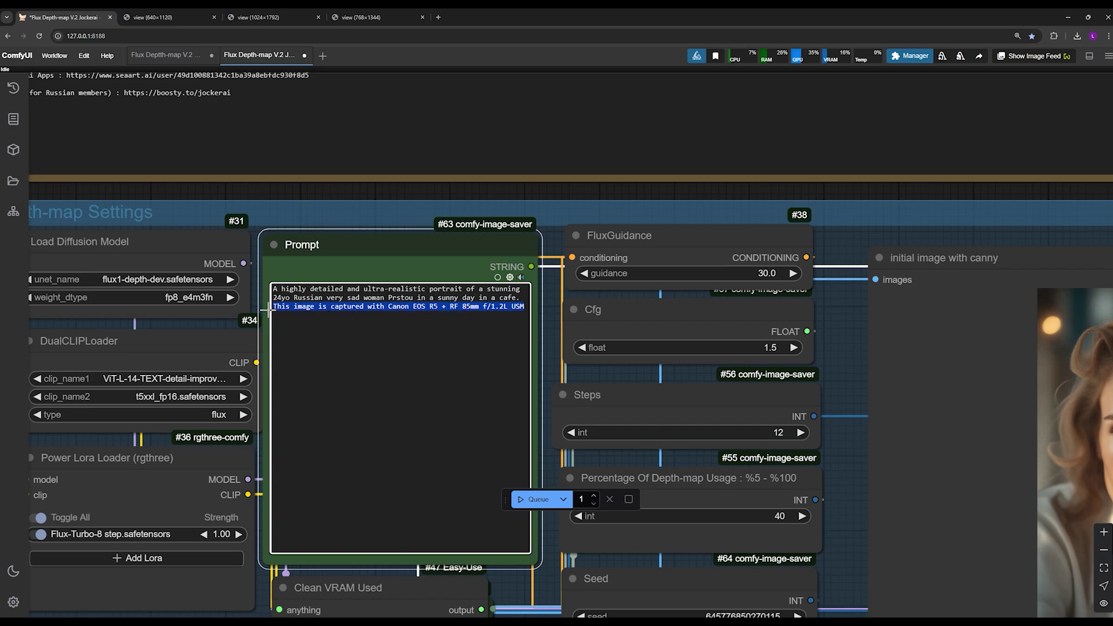
pyautogui.scroll(-3, 555, 385)
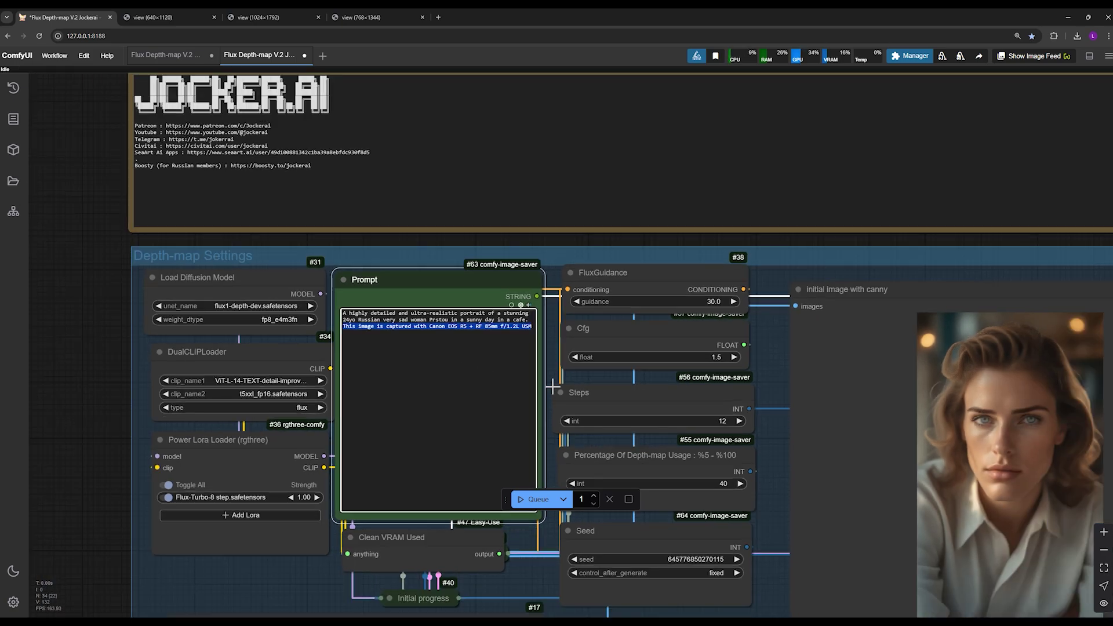
pyautogui.scroll(-2, 559, 394)
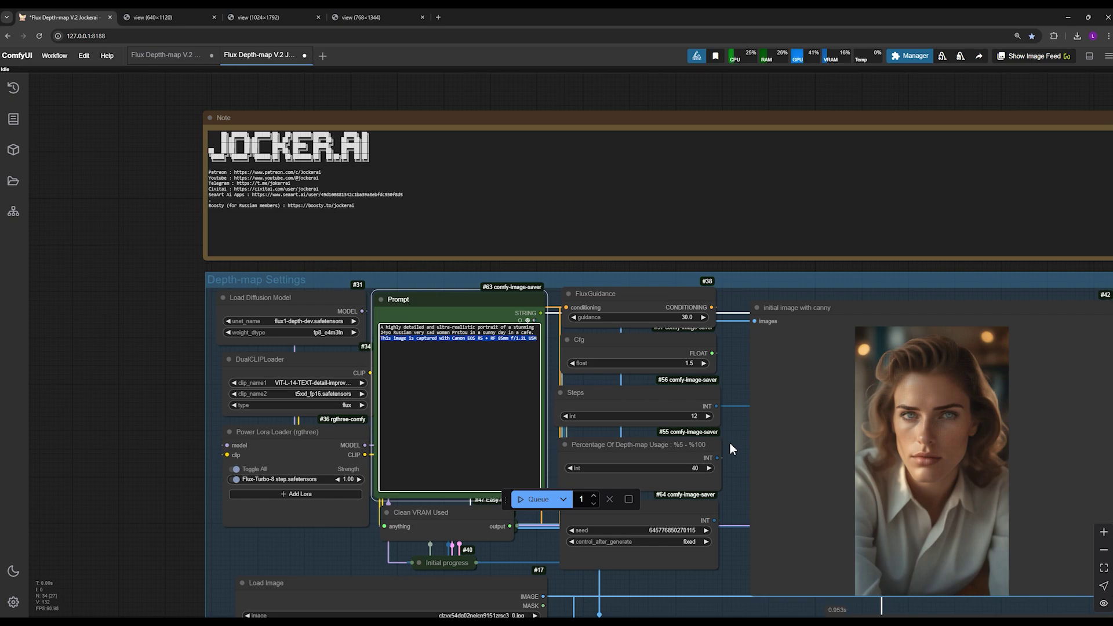
pyautogui.moveTo(729, 443); pyautogui.dragTo(577, 343)
# Step: Enter a Cfg of 1.0, then step and drag it up to about 2.1
pyautogui.scroll(1, 578, 342)
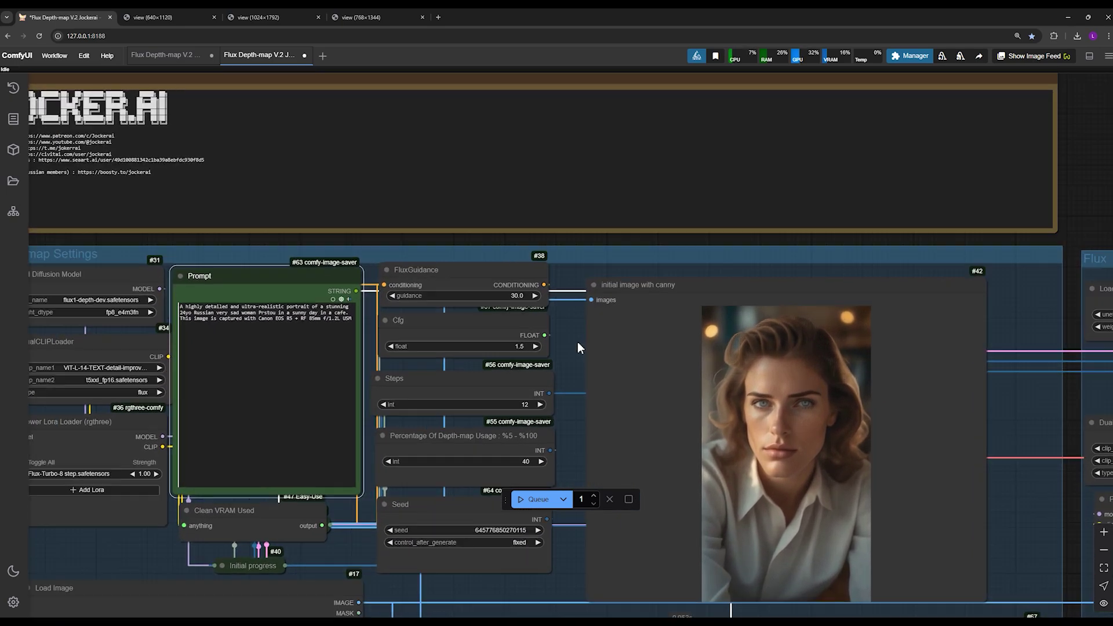
pyautogui.scroll(3, 577, 342)
pyautogui.moveTo(402, 239); pyautogui.dragTo(396, 237)
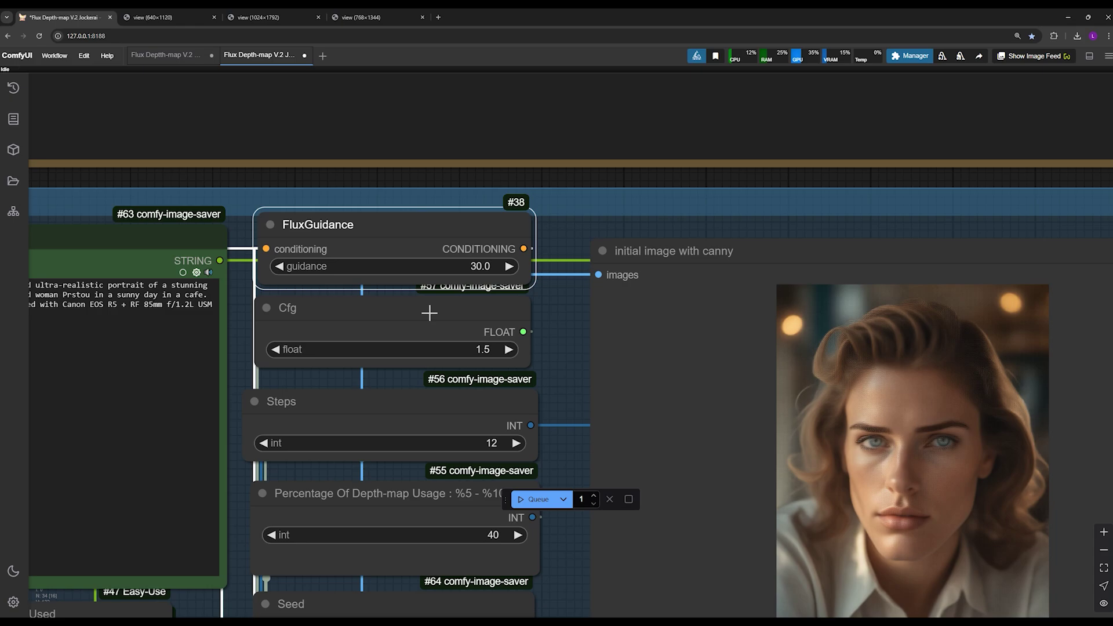
pyautogui.moveTo(423, 316); pyautogui.dragTo(423, 329)
pyautogui.click(467, 355)
pyautogui.write('1')
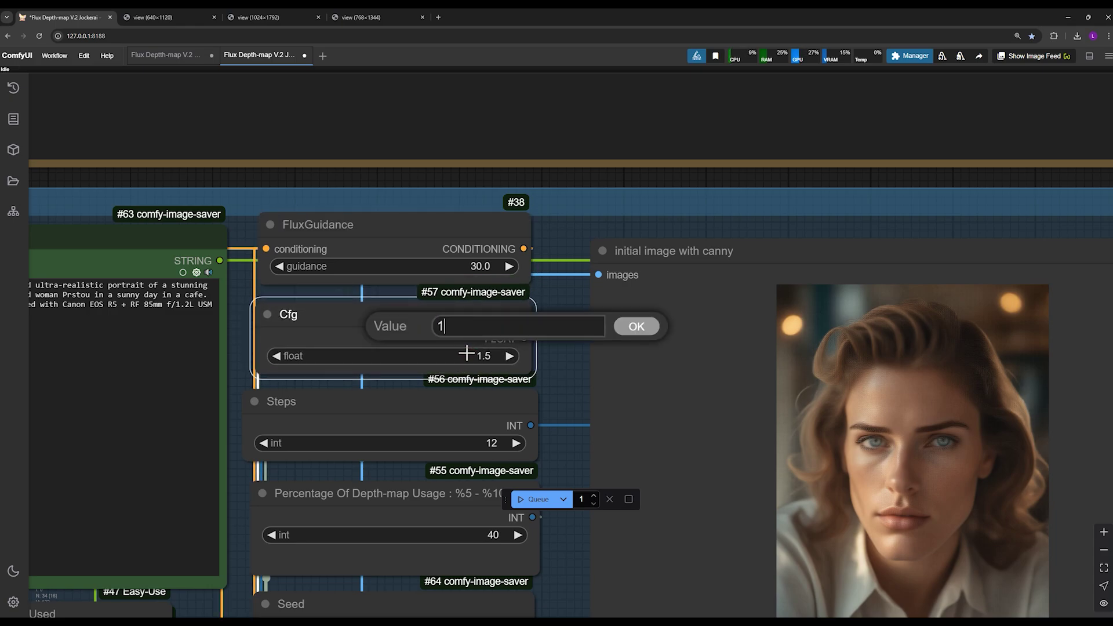
pyautogui.press('Return')
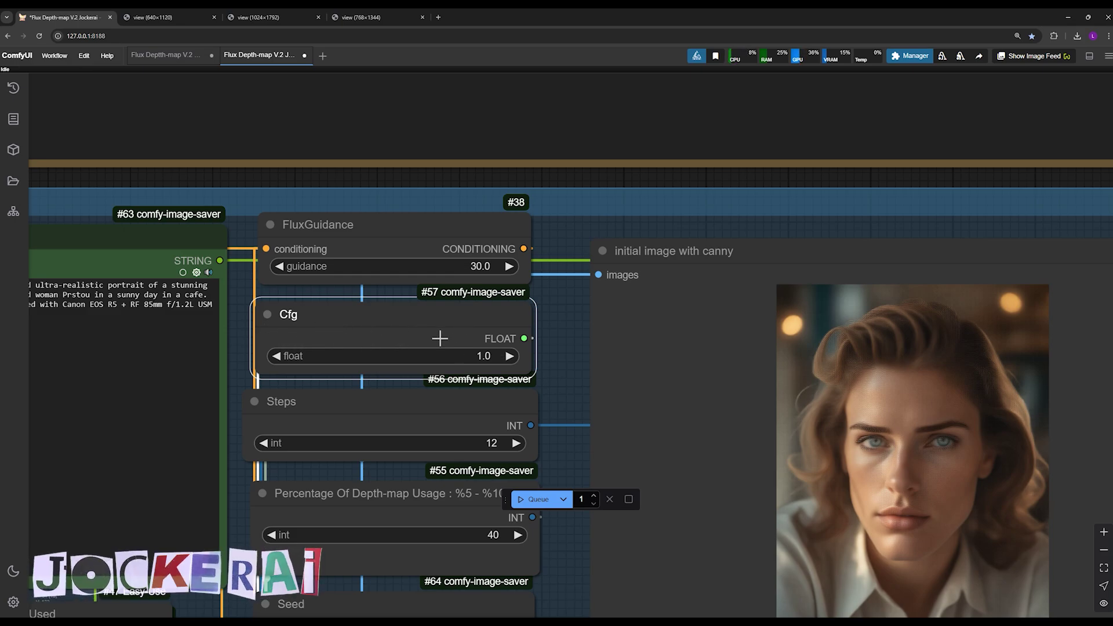
pyautogui.scroll(-3, 586, 343)
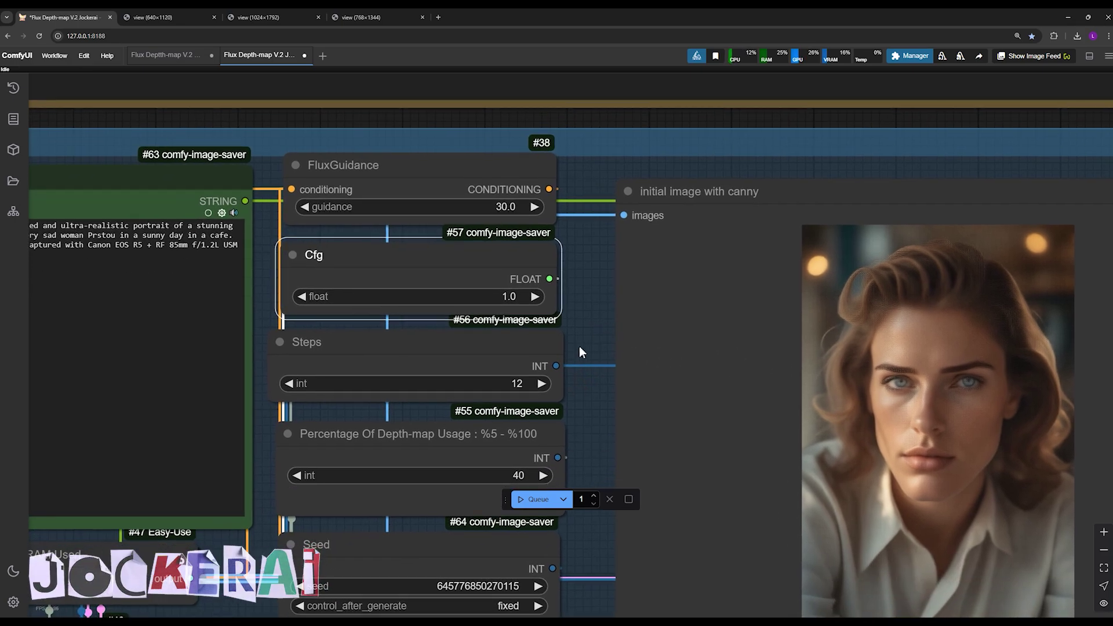
pyautogui.click(533, 297)
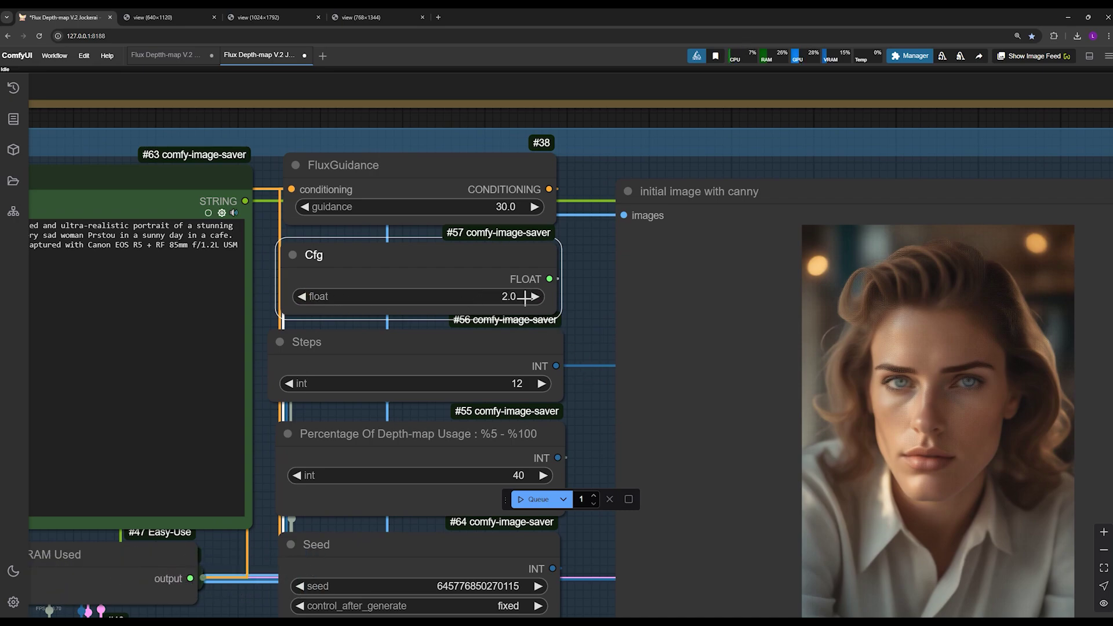
pyautogui.moveTo(515, 296); pyautogui.dragTo(418, 296)
# Step: Step Cfg to 1.8 and bring the Power Lora Loader into view beside the Steps node
pyautogui.click(301, 297)
pyautogui.click(535, 296)
pyautogui.click(534, 296)
pyautogui.click(535, 297)
pyautogui.moveTo(581, 381); pyautogui.dragTo(588, 278)
pyautogui.moveTo(522, 296); pyautogui.dragTo(532, 294)
pyautogui.moveTo(604, 341); pyautogui.dragTo(599, 291)
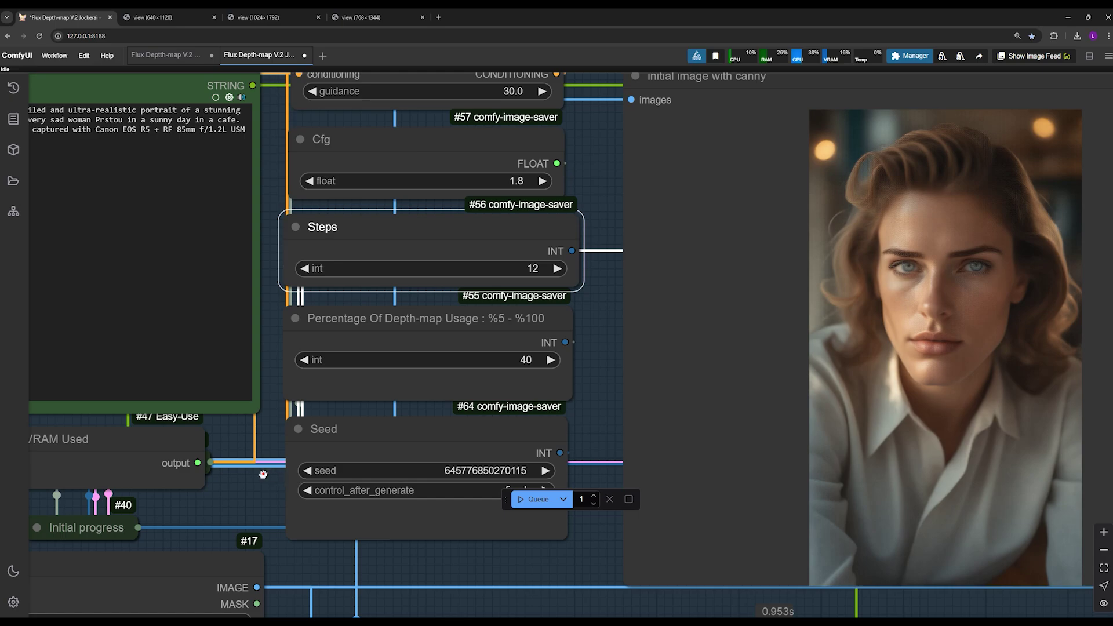
pyautogui.moveTo(263, 474); pyautogui.dragTo(659, 428)
pyautogui.click(282, 292)
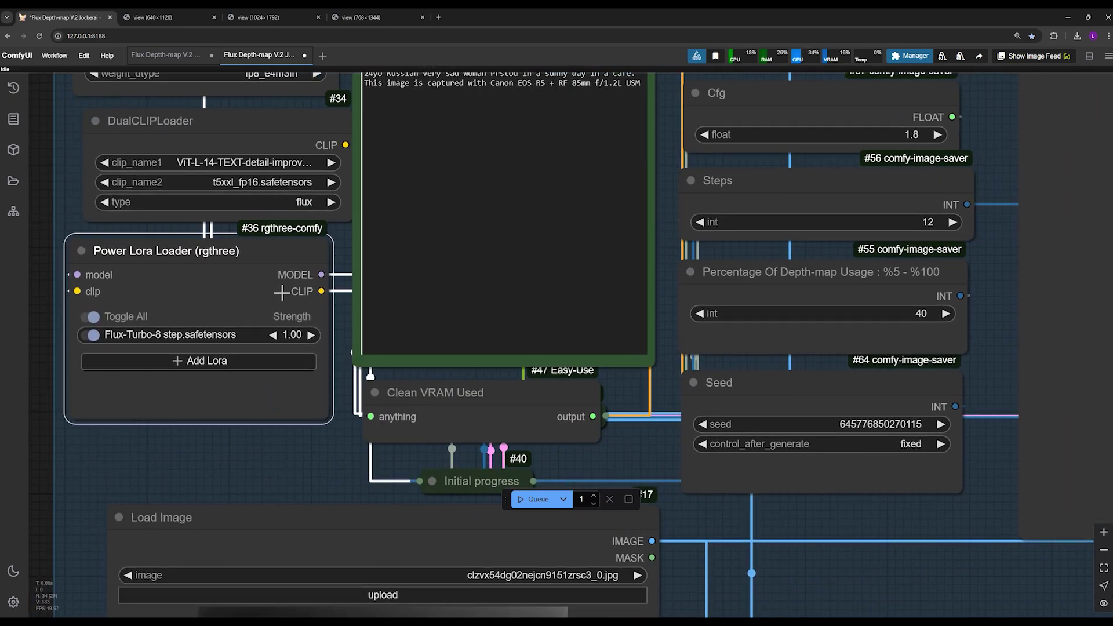
pyautogui.moveTo(281, 292); pyautogui.dragTo(292, 291)
pyautogui.moveTo(900, 197); pyautogui.dragTo(920, 198)
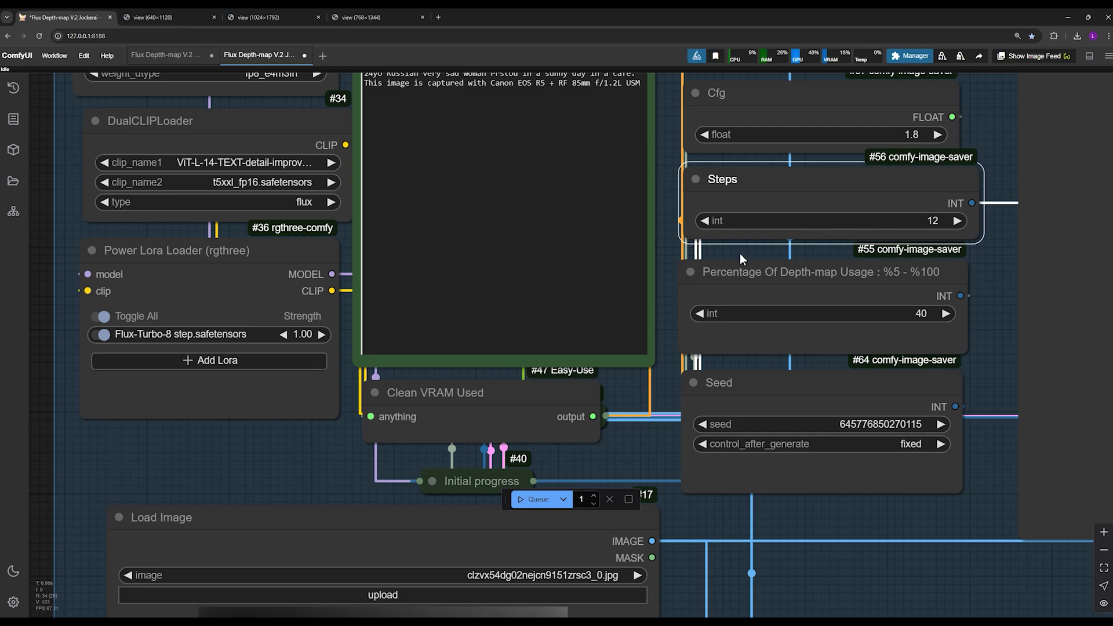
# Step: Toggle all LoRAs off and Steps to 20, then re-enable the LoRAs and return Steps to 12
pyautogui.click(105, 316)
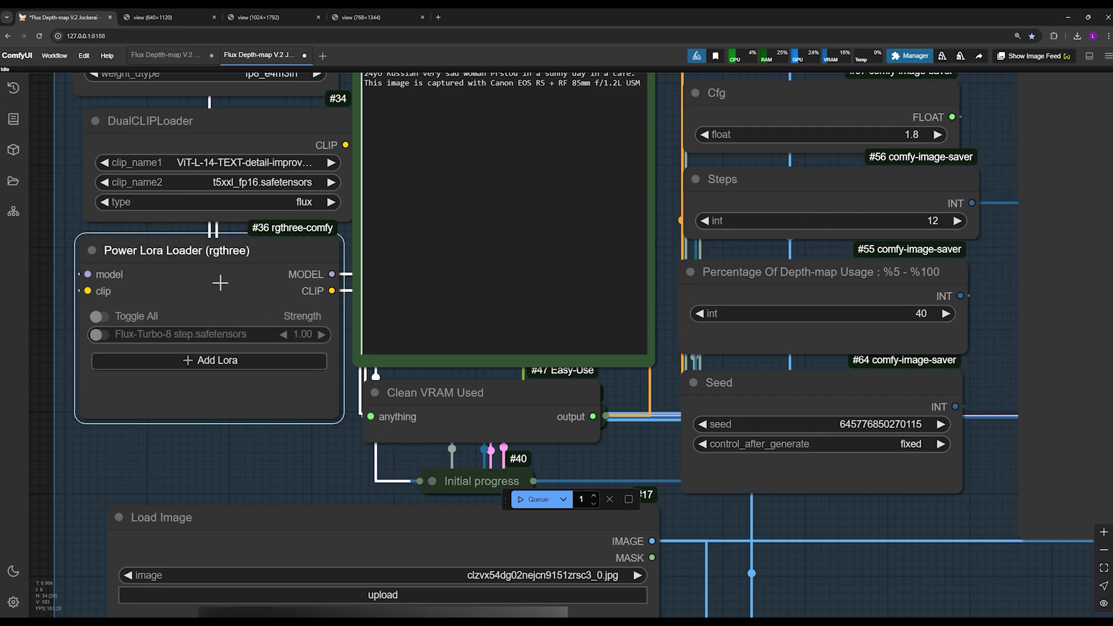
pyautogui.click(896, 196)
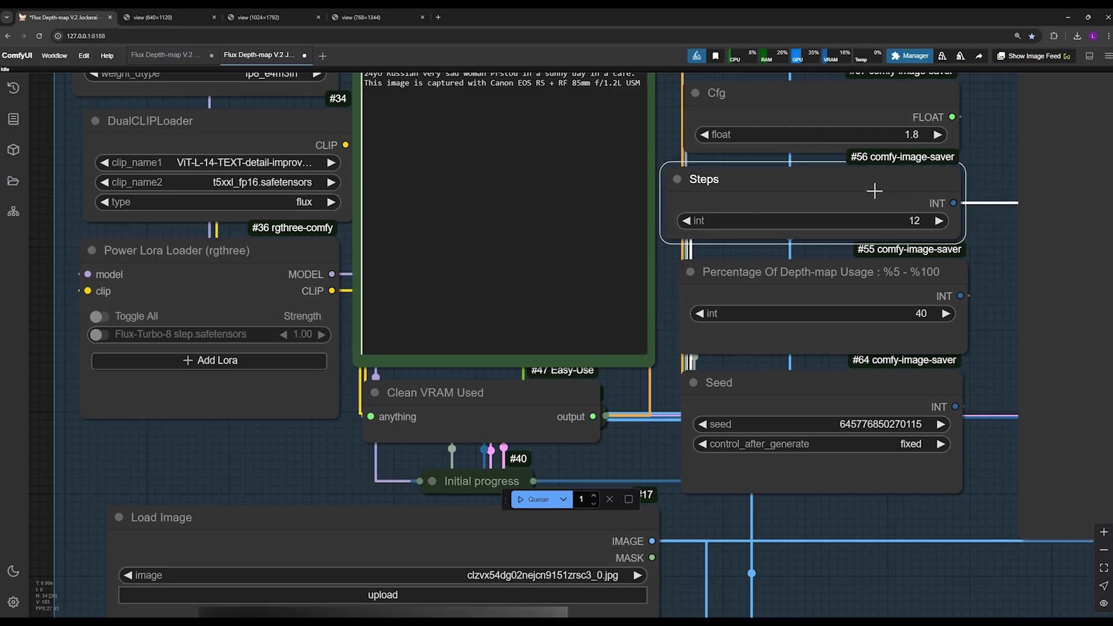
pyautogui.click(911, 219)
pyautogui.write('20')
pyautogui.press('Return')
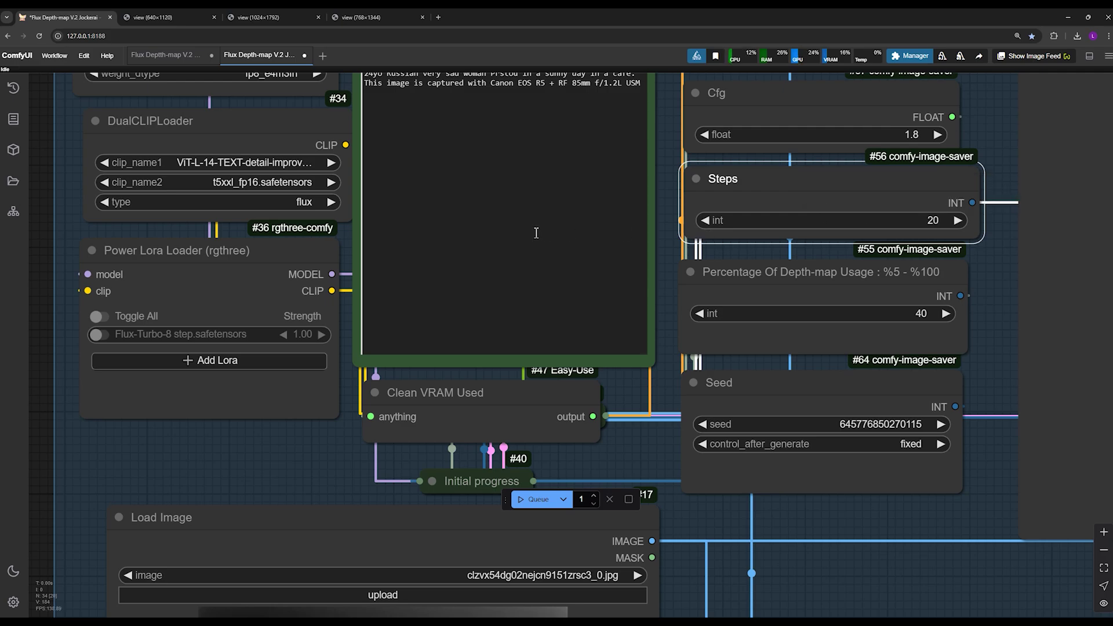
pyautogui.click(105, 317)
pyautogui.click(928, 221)
pyautogui.write('12')
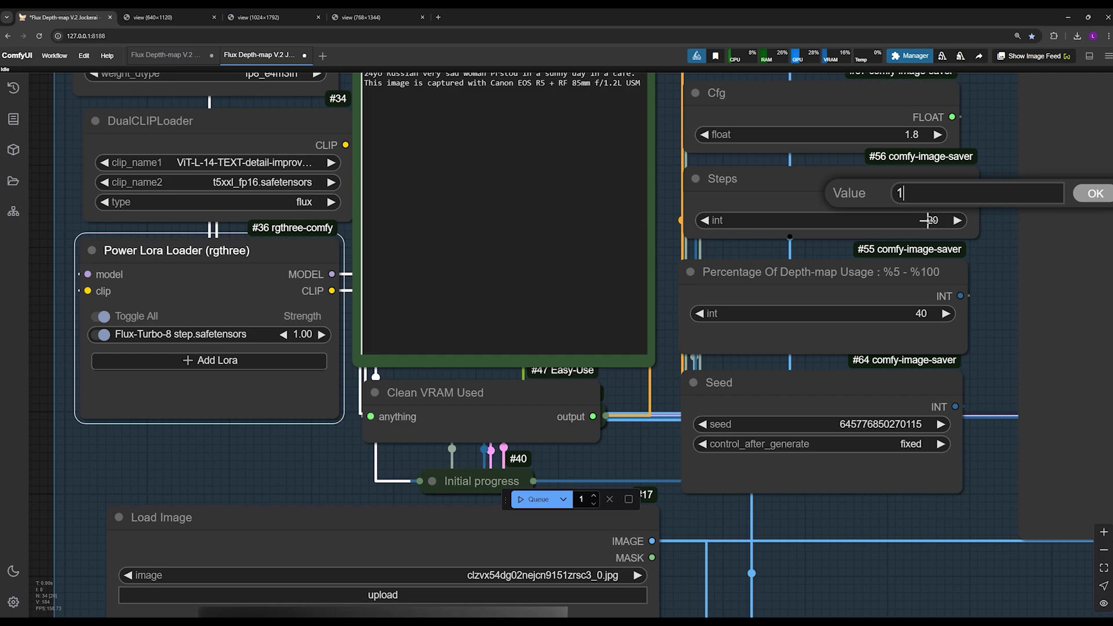
pyautogui.press('Return')
pyautogui.moveTo(947, 198); pyautogui.dragTo(941, 198)
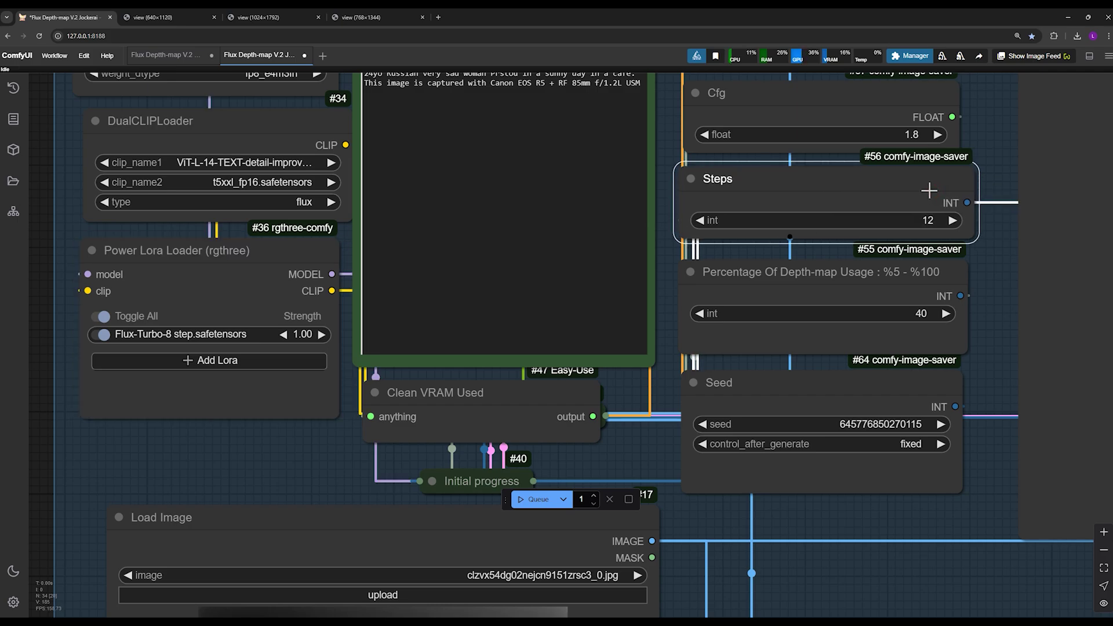
# Step: Frame the reference photo and depth preview beside the 40% depth-map usage and Steps nodes
pyautogui.moveTo(993, 265); pyautogui.dragTo(702, 281)
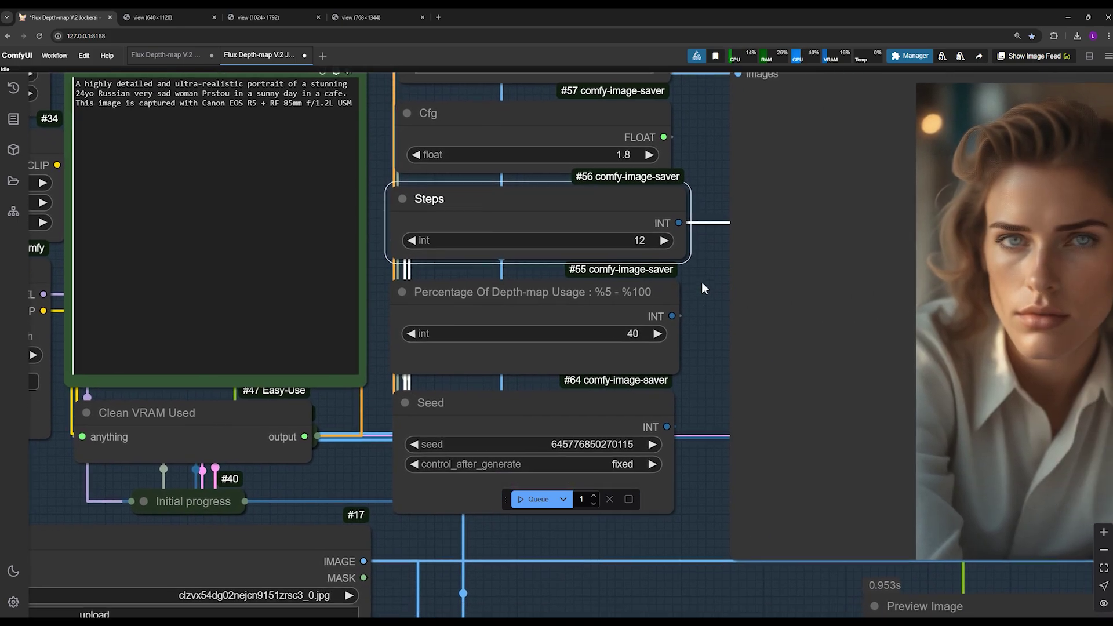
pyautogui.click(614, 316)
pyautogui.moveTo(614, 316); pyautogui.dragTo(611, 306)
pyautogui.scroll(-4, 696, 359)
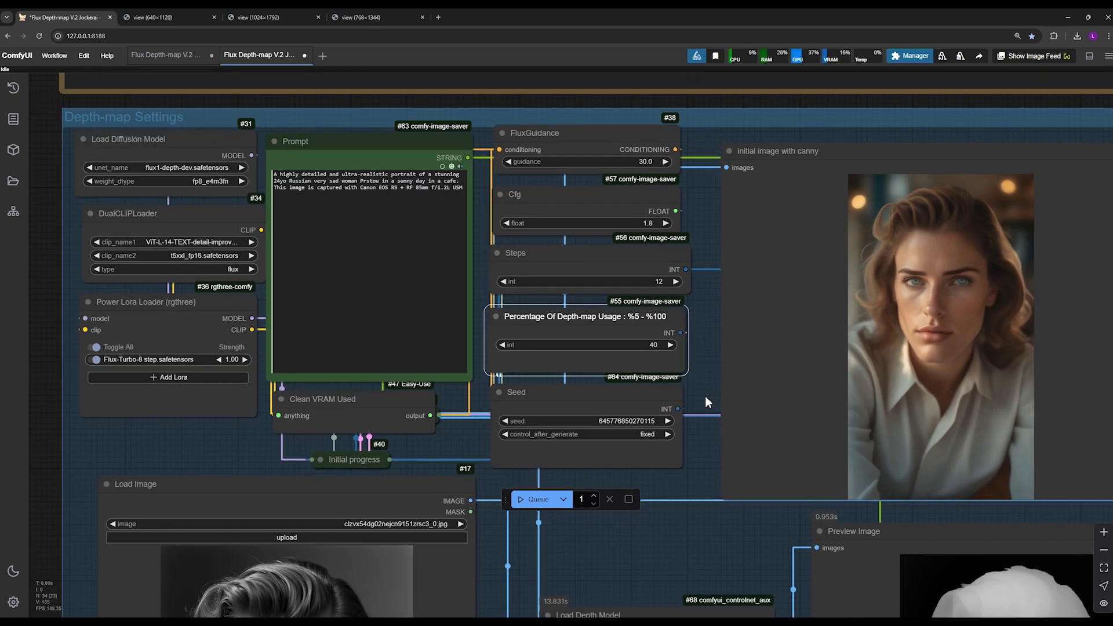
pyautogui.moveTo(706, 395); pyautogui.dragTo(477, 230)
pyautogui.scroll(-2, 554, 432)
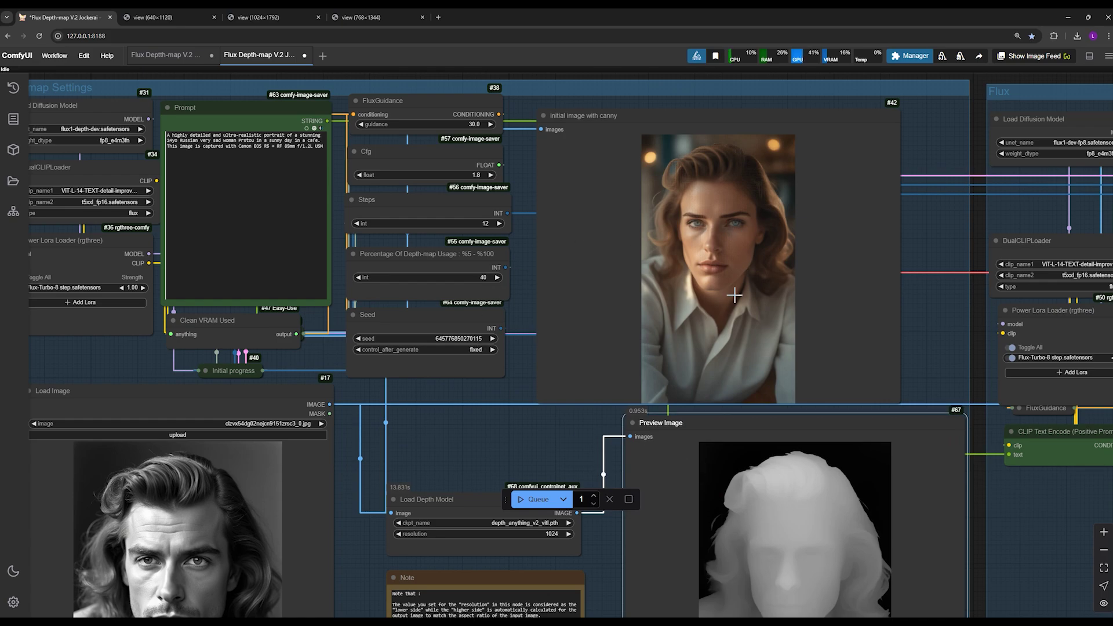
pyautogui.click(451, 265)
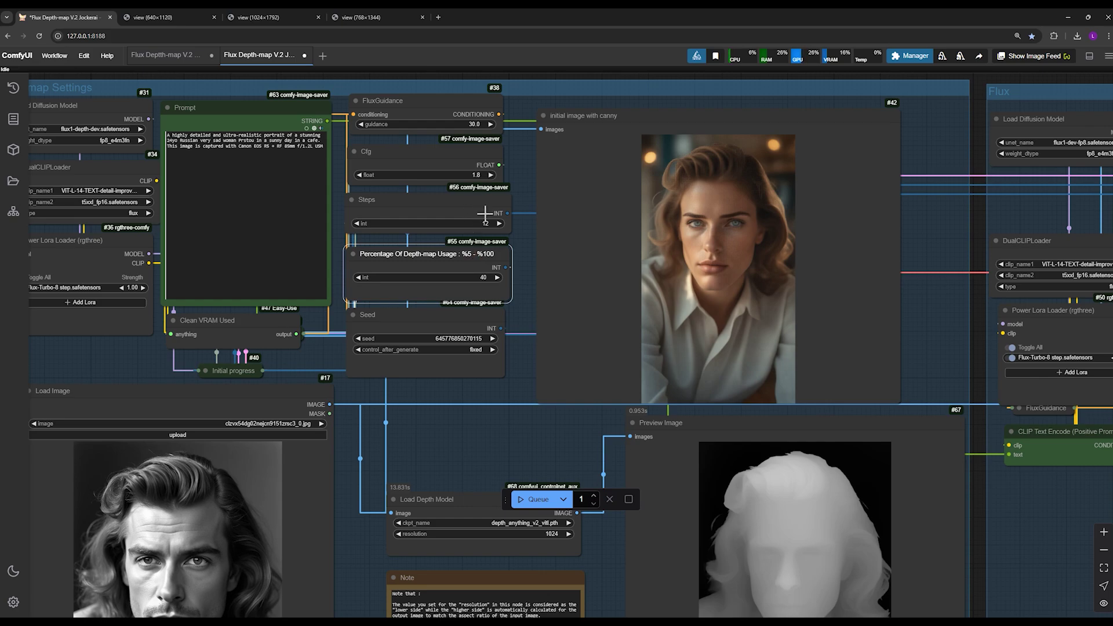
pyautogui.moveTo(469, 205)
pyautogui.mouseDown()
pyautogui.moveTo(474, 196)
pyautogui.moveTo(471, 206)
pyautogui.mouseUp()
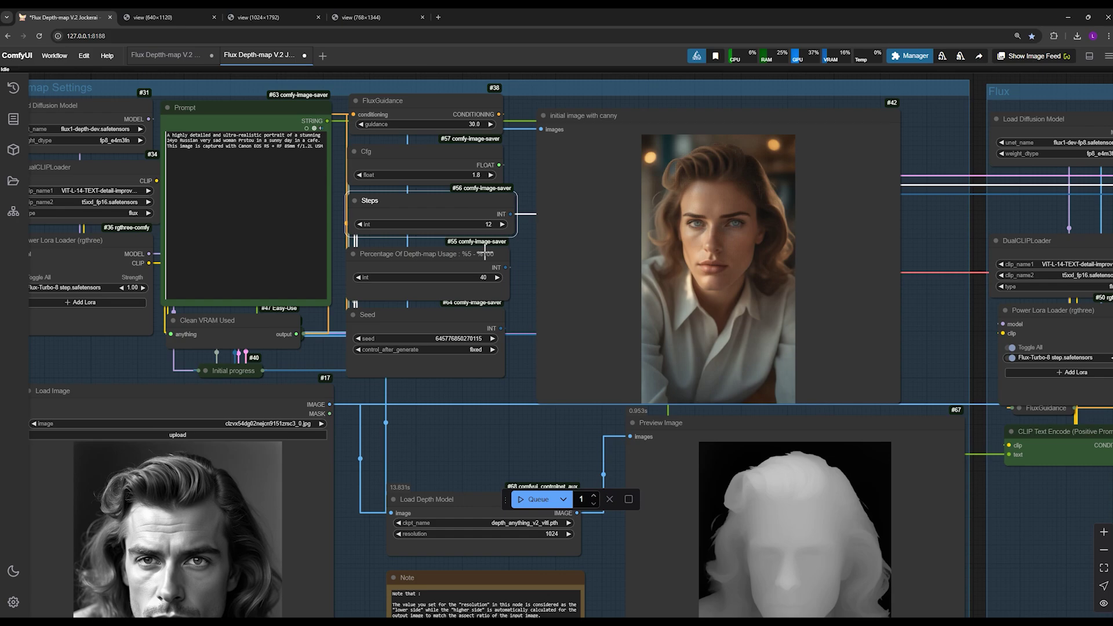
# Step: Lower sampling steps to 10 while keeping depth-map usage at 40%
pyautogui.moveTo(457, 272); pyautogui.dragTo(488, 273)
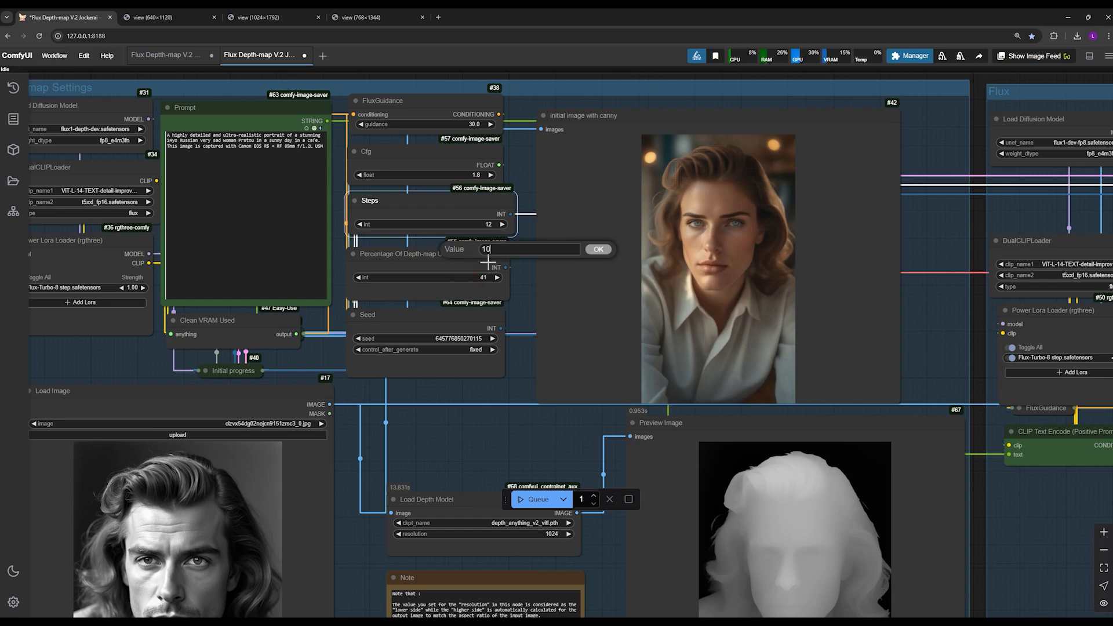
pyautogui.click(487, 222)
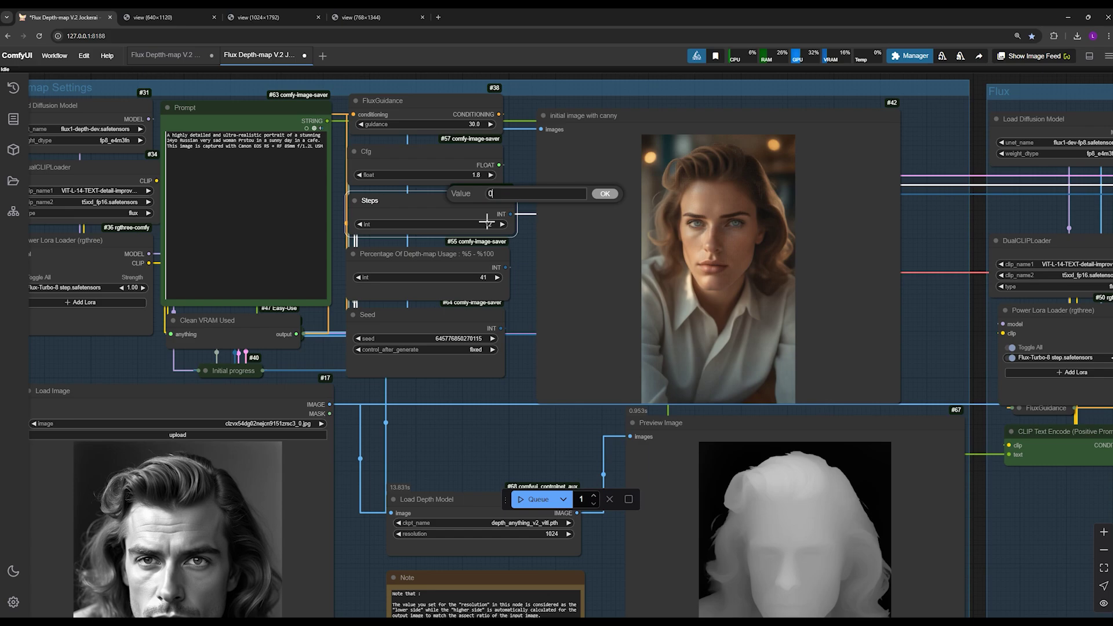
pyautogui.write('10')
pyautogui.press('Return')
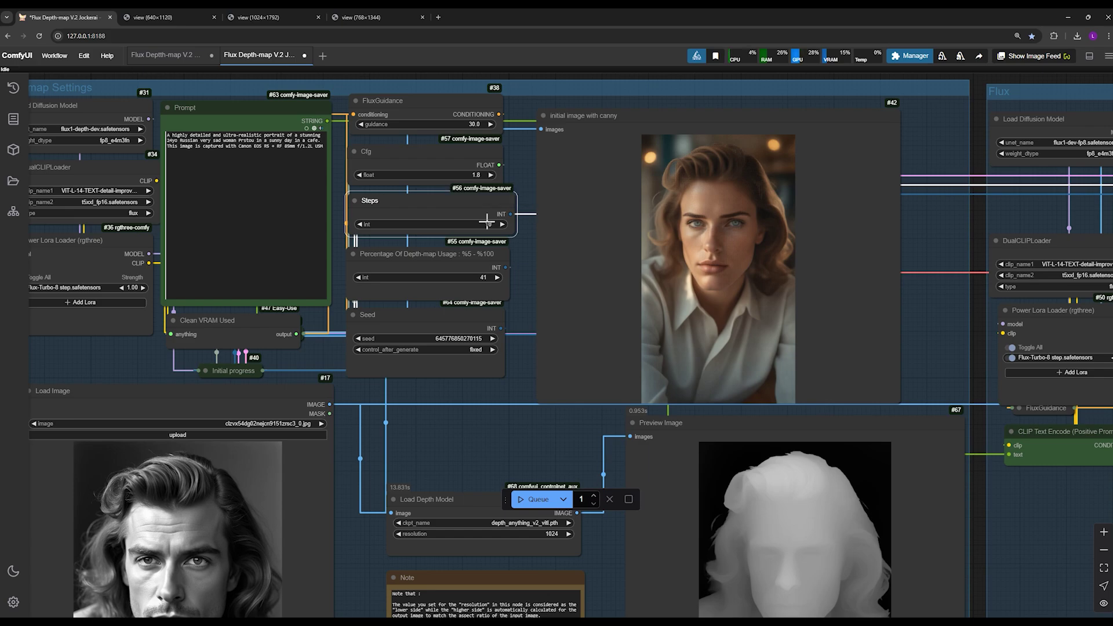
pyautogui.click(477, 277)
pyautogui.press('Return')
# Step: Frame the Flux KSampler group beside the depth settings, shifting the Preview Image node slightly lower
pyautogui.moveTo(922, 371); pyautogui.dragTo(297, 367)
pyautogui.moveTo(848, 357); pyautogui.dragTo(1110, 290)
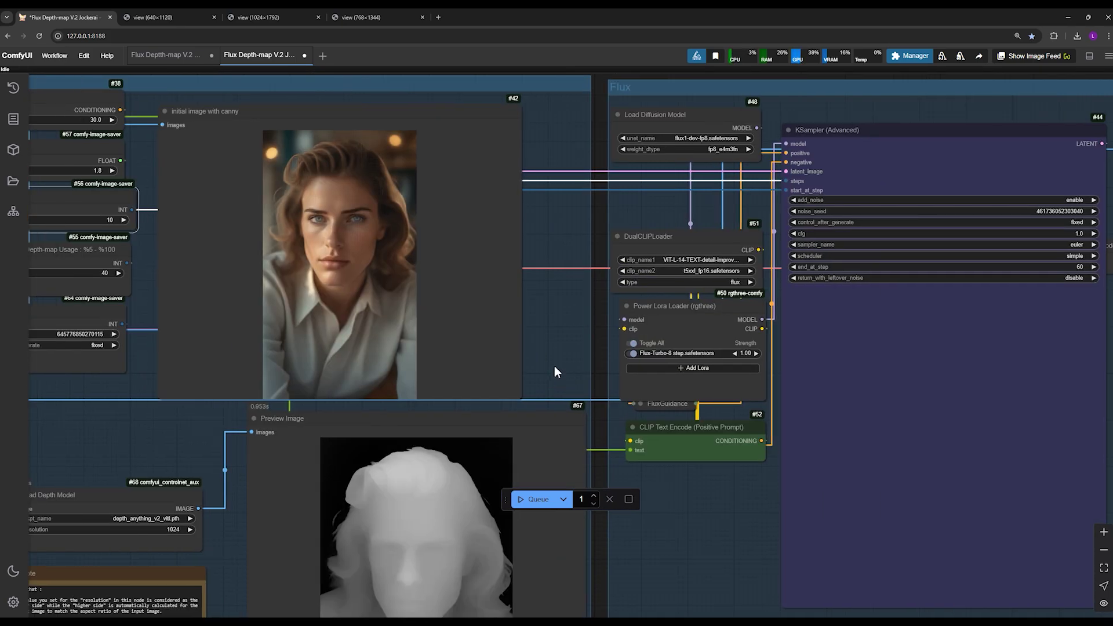
pyautogui.moveTo(552, 371); pyautogui.dragTo(854, 328)
pyautogui.scroll(5, 414, 391)
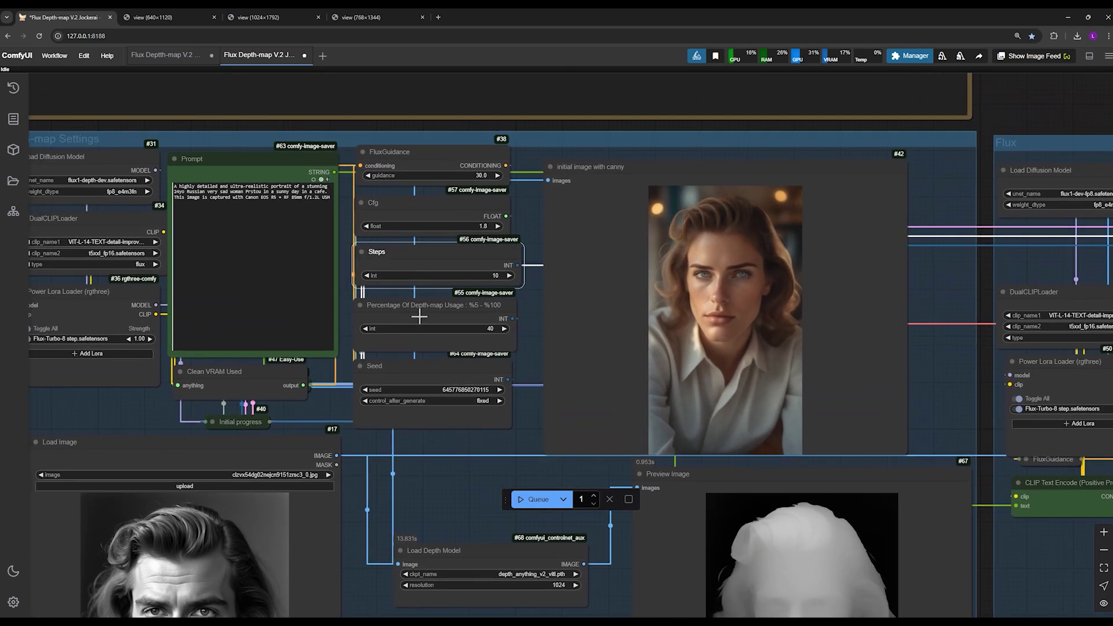
pyautogui.click(442, 310)
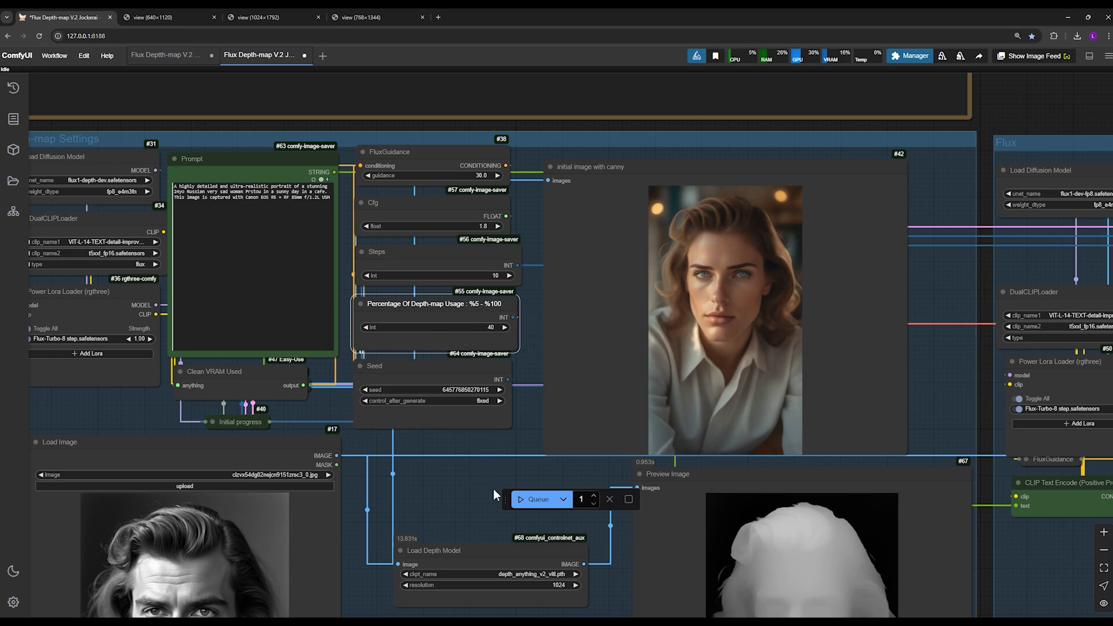
pyautogui.moveTo(493, 489); pyautogui.dragTo(483, 363)
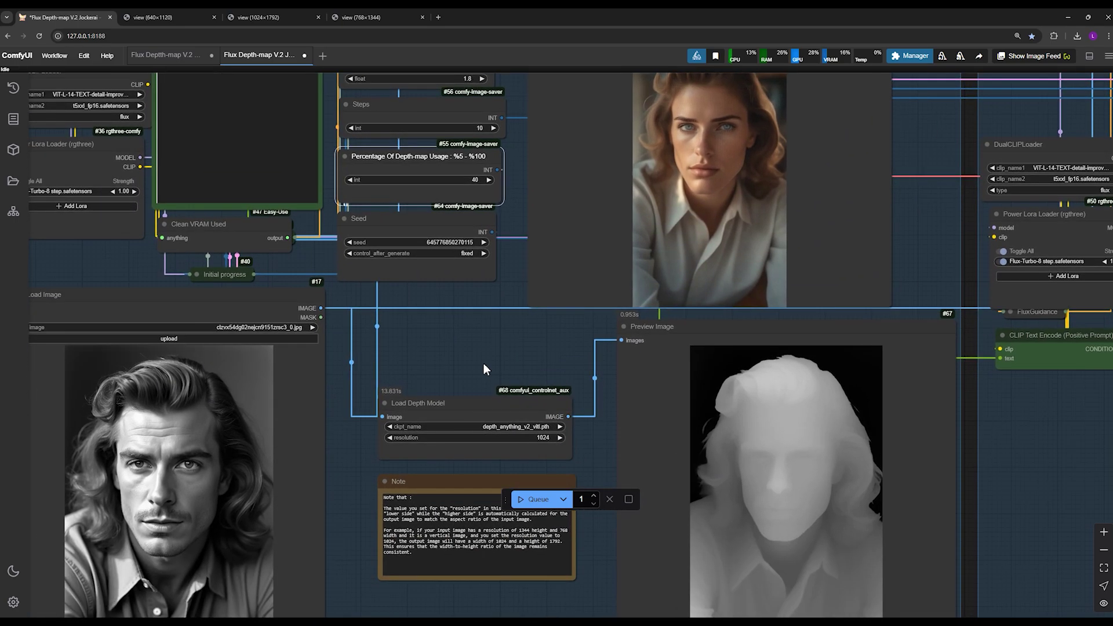
pyautogui.scroll(-4, 487, 374)
pyautogui.moveTo(648, 458)
pyautogui.mouseDown()
pyautogui.moveTo(630, 460)
pyautogui.moveTo(662, 466)
pyautogui.mouseUp()
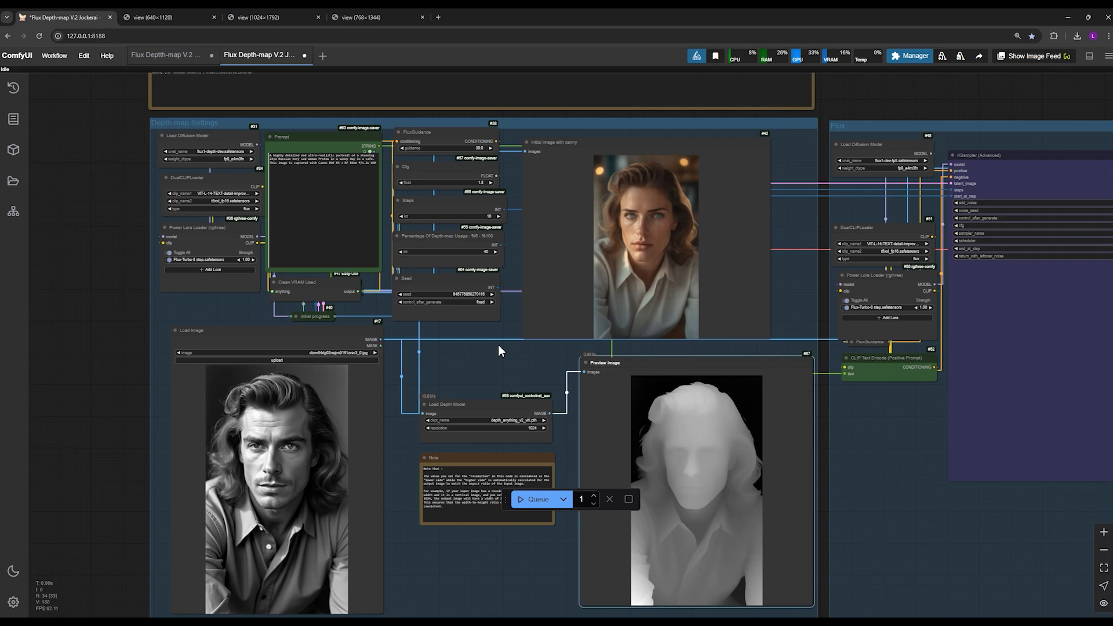
pyautogui.scroll(3, 504, 276)
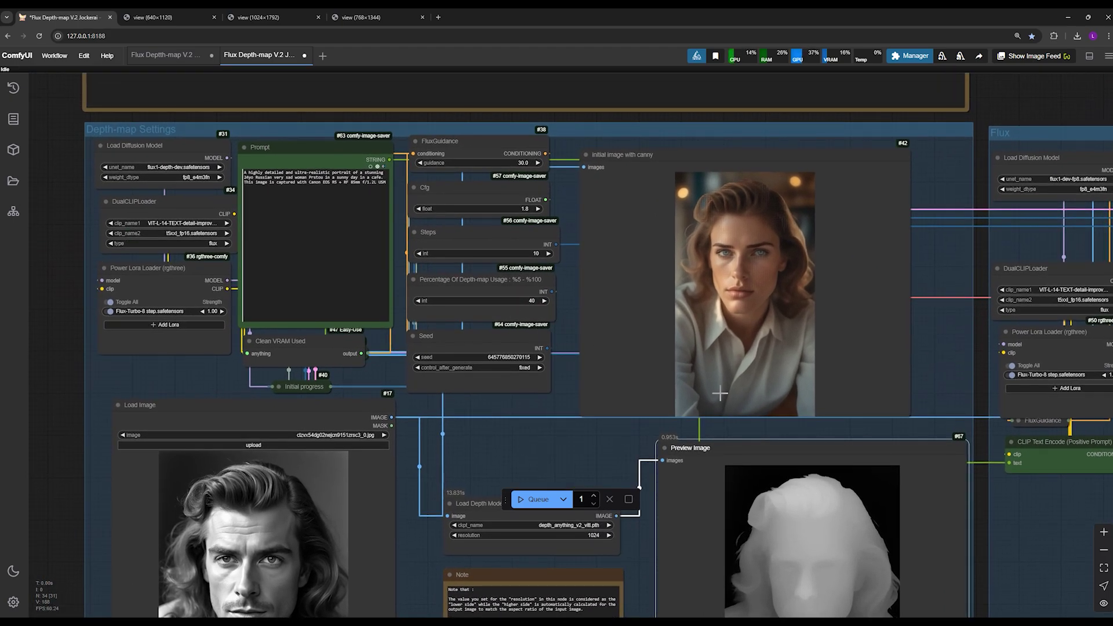
pyautogui.moveTo(1046, 496); pyautogui.dragTo(962, 501)
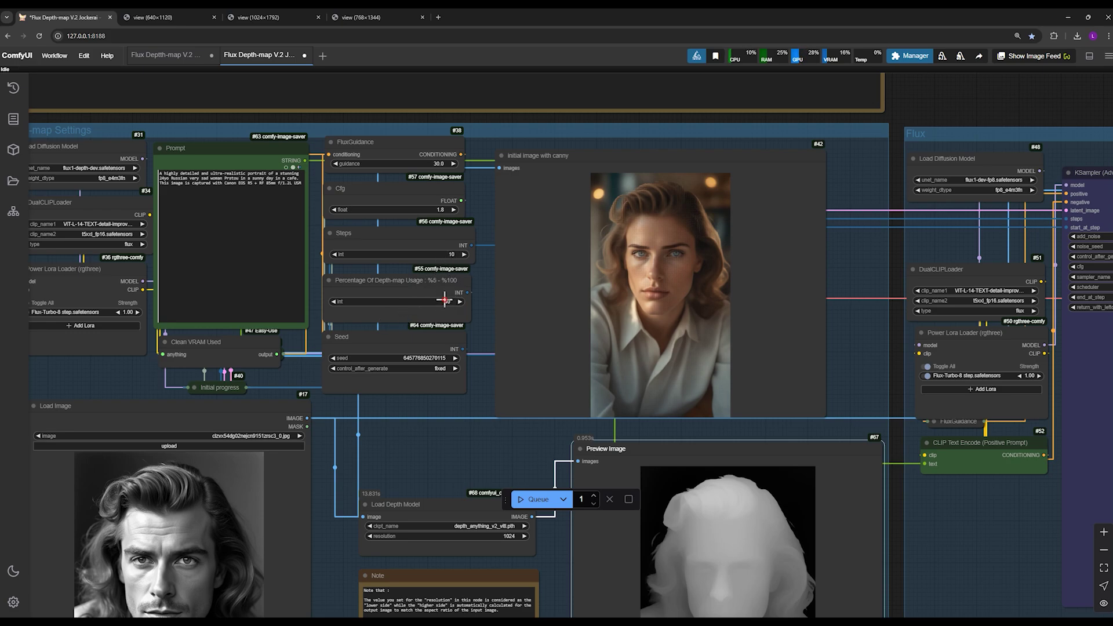
# Step: Lower Percentage Of Depth-map Usage from 40 to 10
pyautogui.click(444, 301)
pyautogui.press('Return')
pyautogui.click(441, 284)
pyautogui.moveTo(448, 235); pyautogui.dragTo(447, 240)
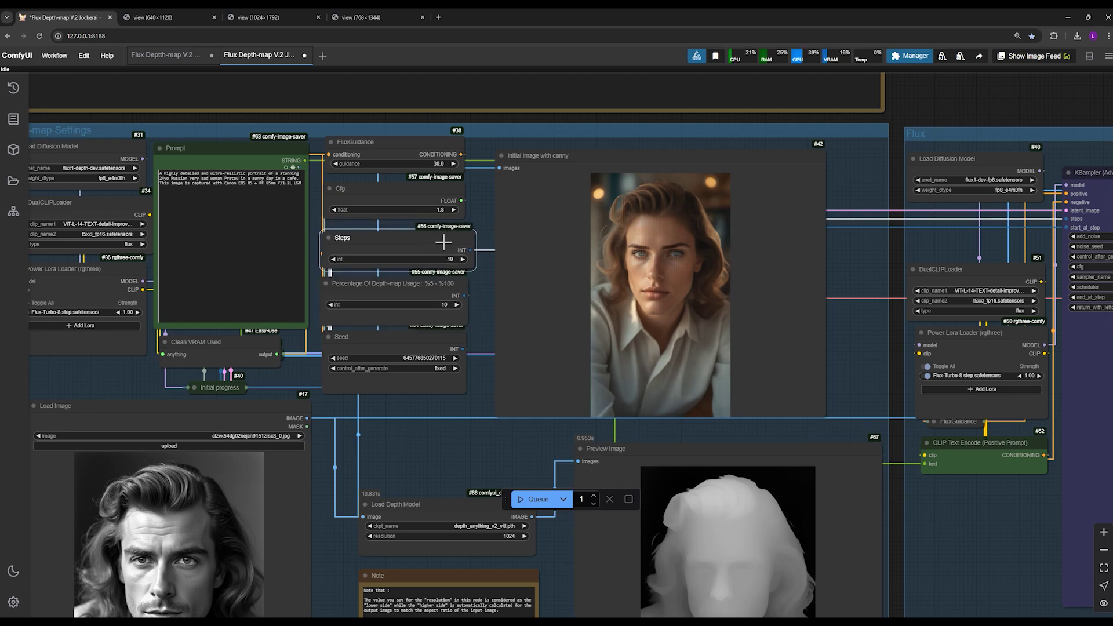
# Step: Pan across the KSampler, Final Image and Depth-map Settings group to review the settings
pyautogui.moveTo(977, 556); pyautogui.dragTo(551, 457)
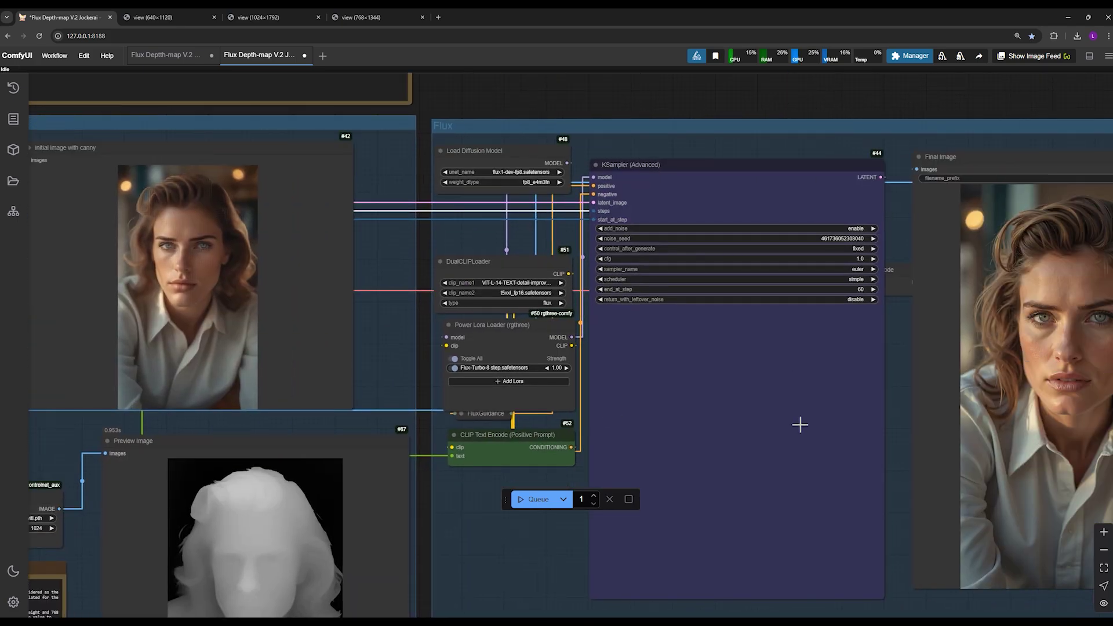
pyautogui.moveTo(833, 460); pyautogui.dragTo(666, 432)
pyautogui.moveTo(590, 353); pyautogui.dragTo(898, 438)
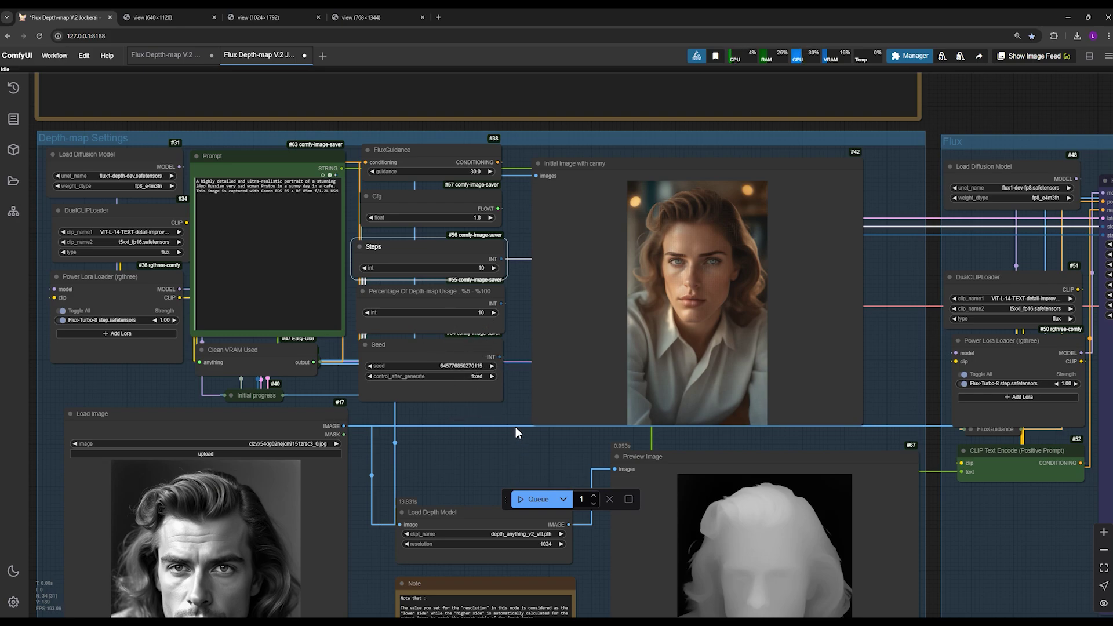
pyautogui.scroll(1, 516, 429)
pyautogui.scroll(-1, 512, 431)
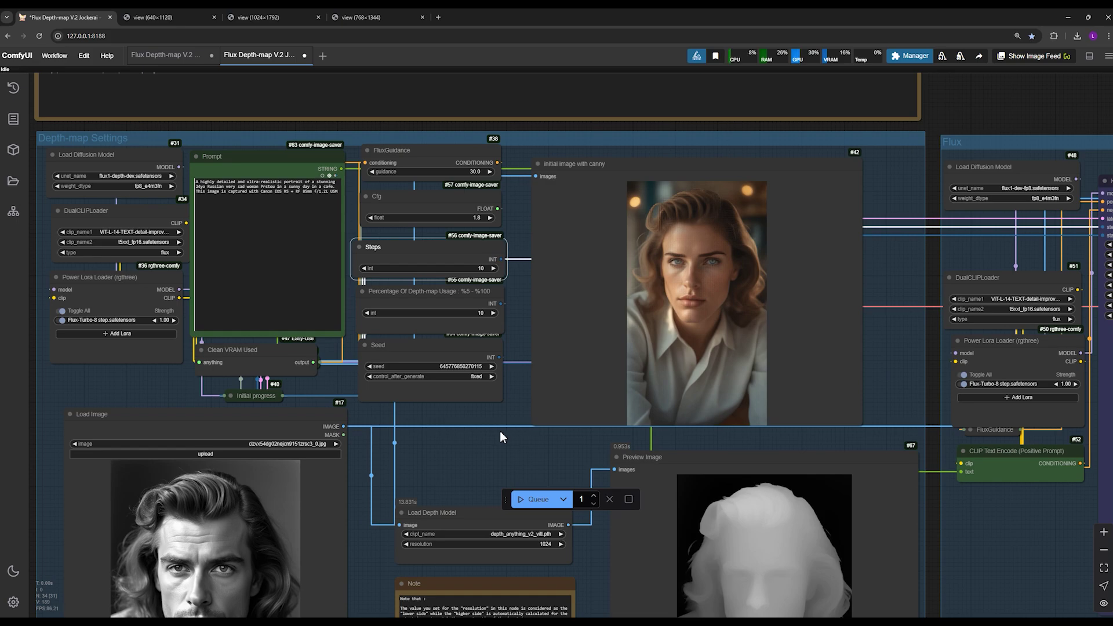
pyautogui.moveTo(491, 434); pyautogui.dragTo(434, 374)
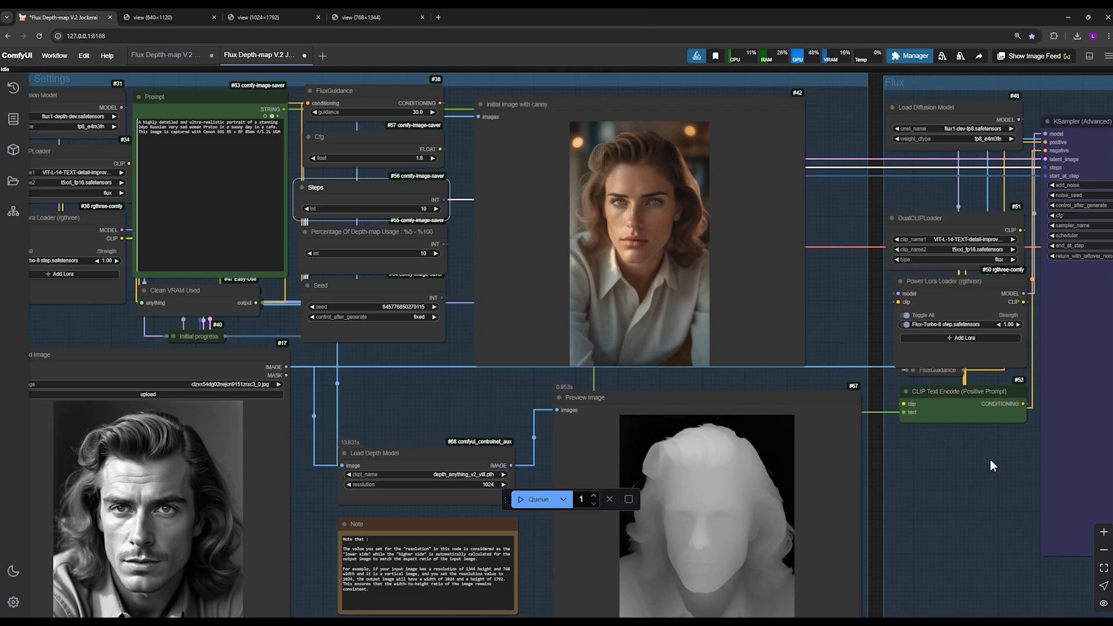
# Step: Compare the generated colour portrait of the woman in a white shirt with the B&W reference
pyautogui.scroll(-3, 990, 464)
pyautogui.moveTo(972, 461); pyautogui.dragTo(183, 388)
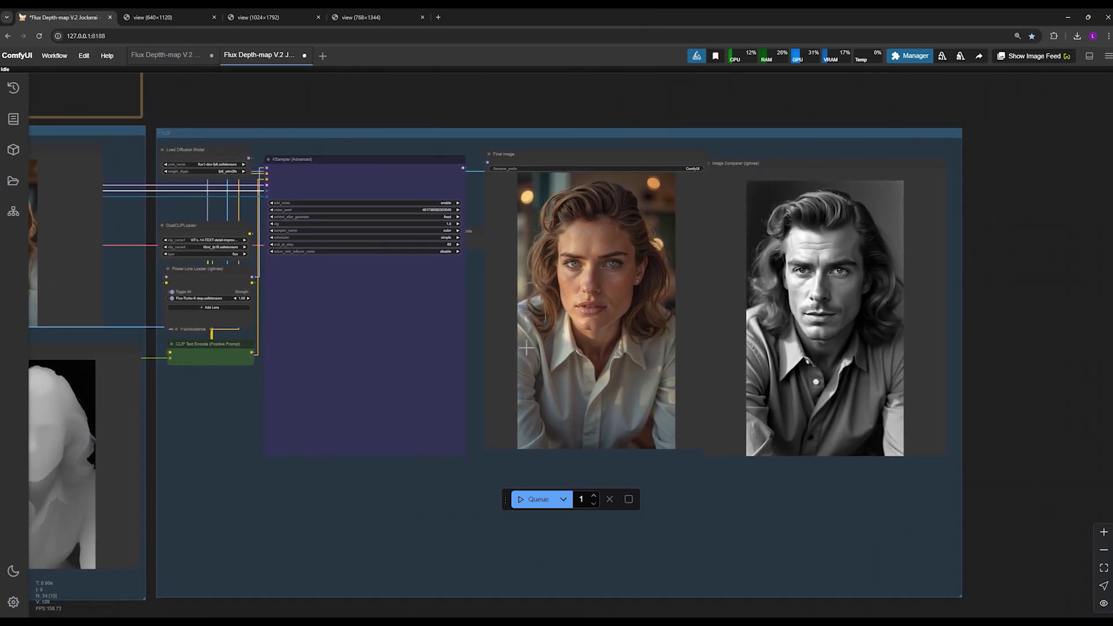
pyautogui.scroll(5, 820, 285)
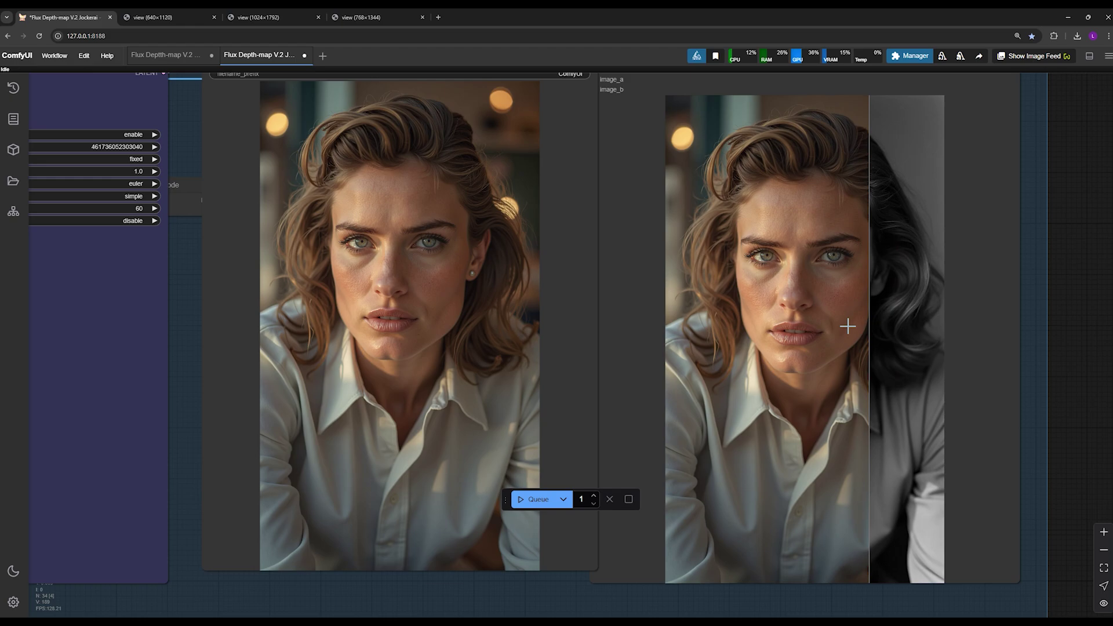
pyautogui.moveTo(566, 317); pyautogui.dragTo(545, 327)
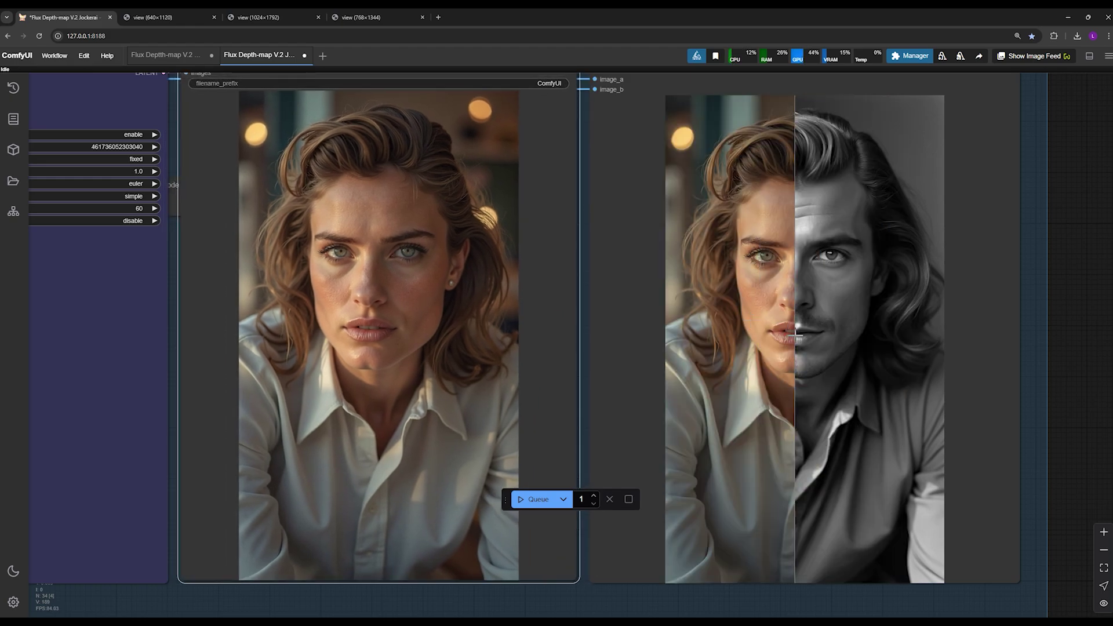
pyautogui.scroll(-2, 363, 367)
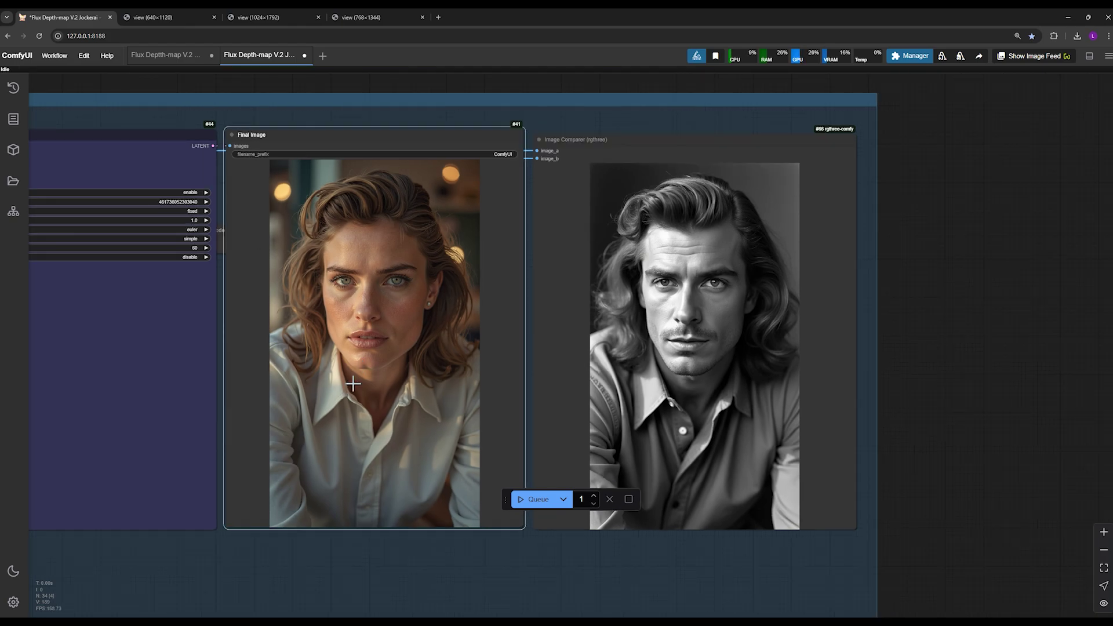
pyautogui.scroll(-2, 353, 384)
pyautogui.moveTo(193, 534); pyautogui.dragTo(497, 430)
pyautogui.scroll(3, 497, 430)
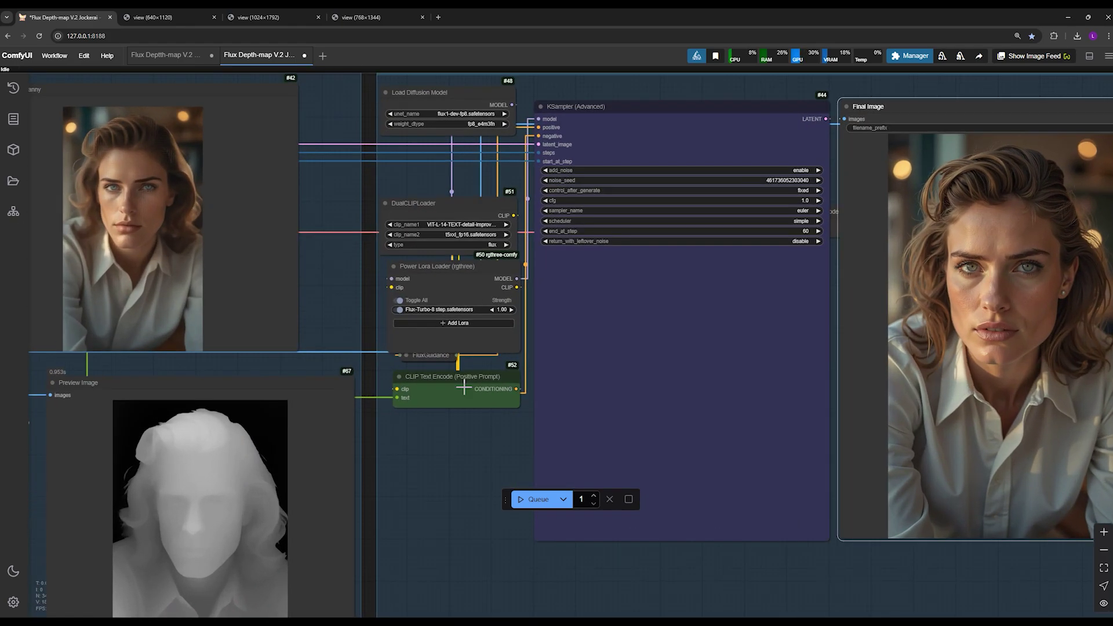
pyautogui.moveTo(410, 426); pyautogui.dragTo(828, 446)
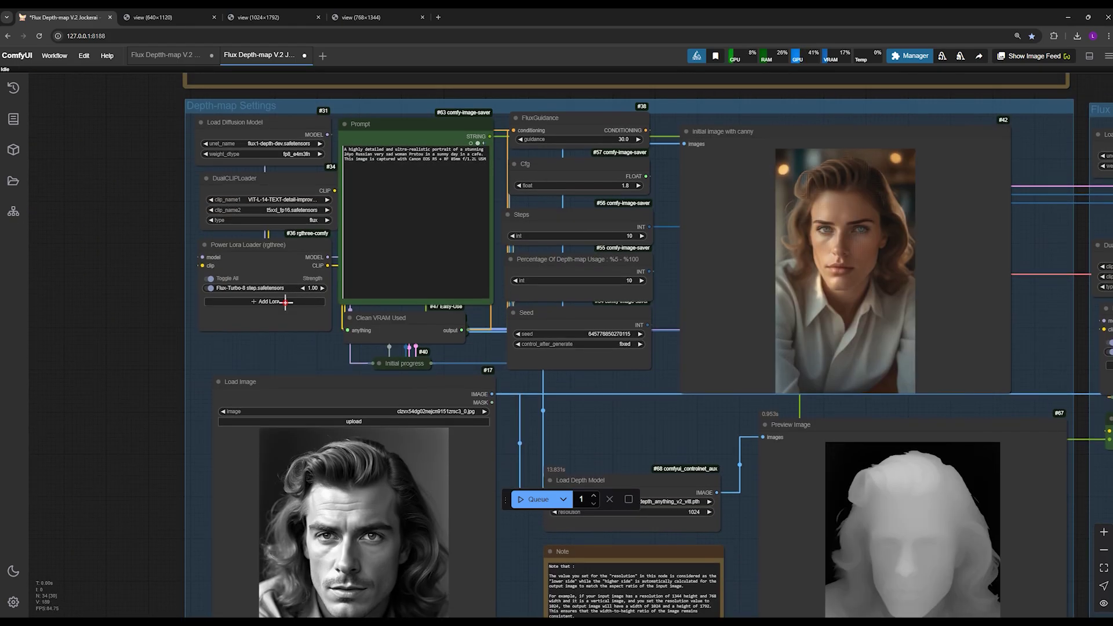
pyautogui.click(286, 301)
pyautogui.click(262, 351)
pyautogui.moveTo(270, 311); pyautogui.dragTo(248, 349)
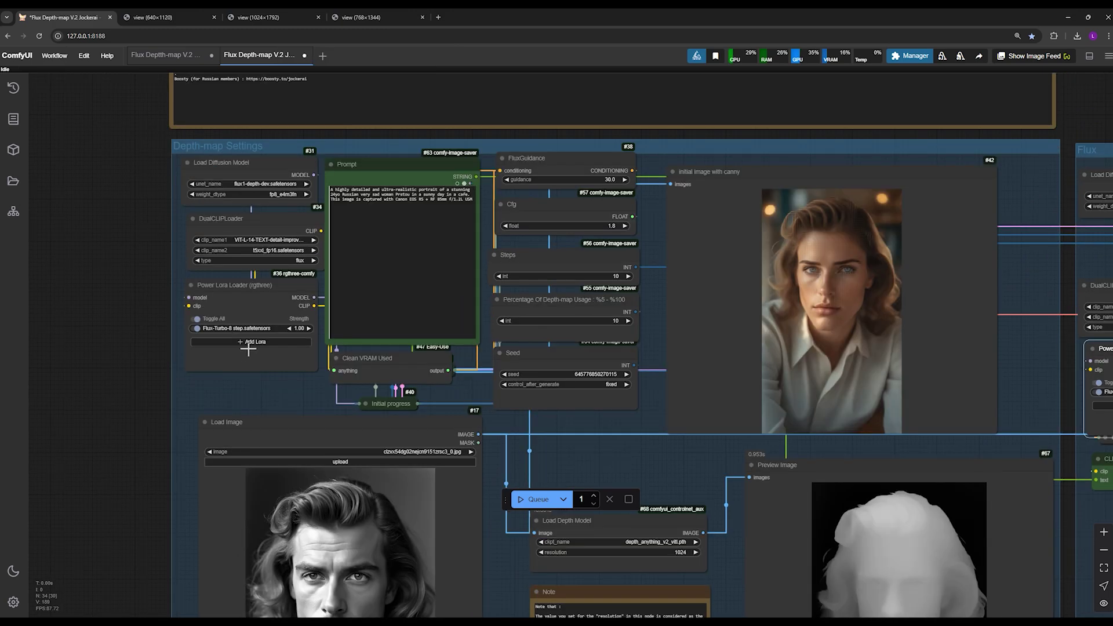
pyautogui.click(251, 343)
pyautogui.click(231, 391)
pyautogui.moveTo(746, 389); pyautogui.dragTo(577, 372)
pyautogui.click(991, 389)
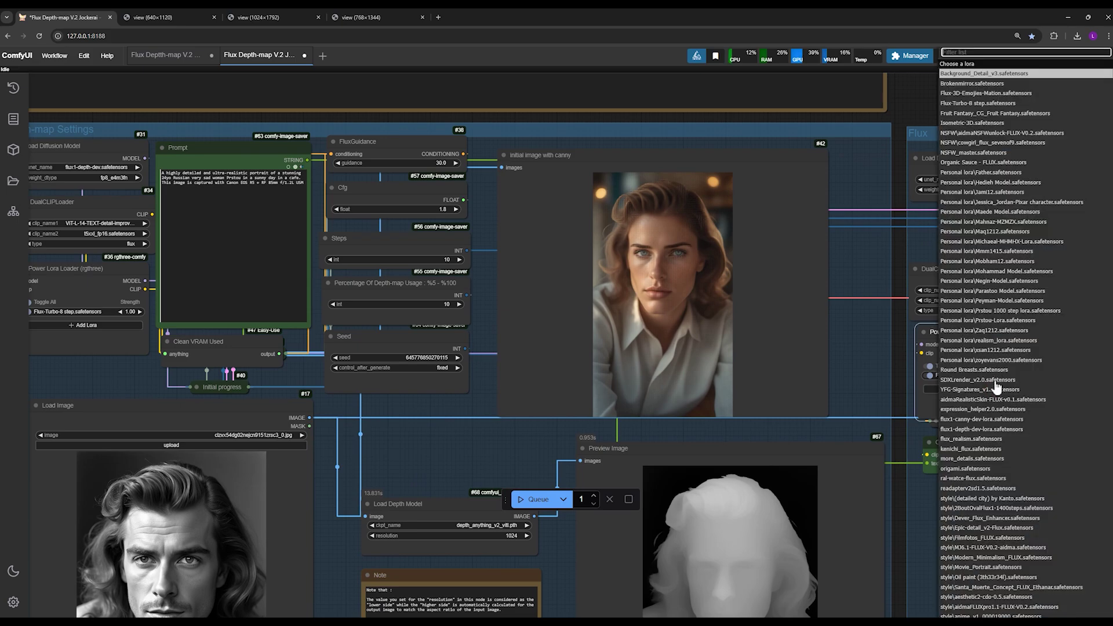
pyautogui.click(923, 510)
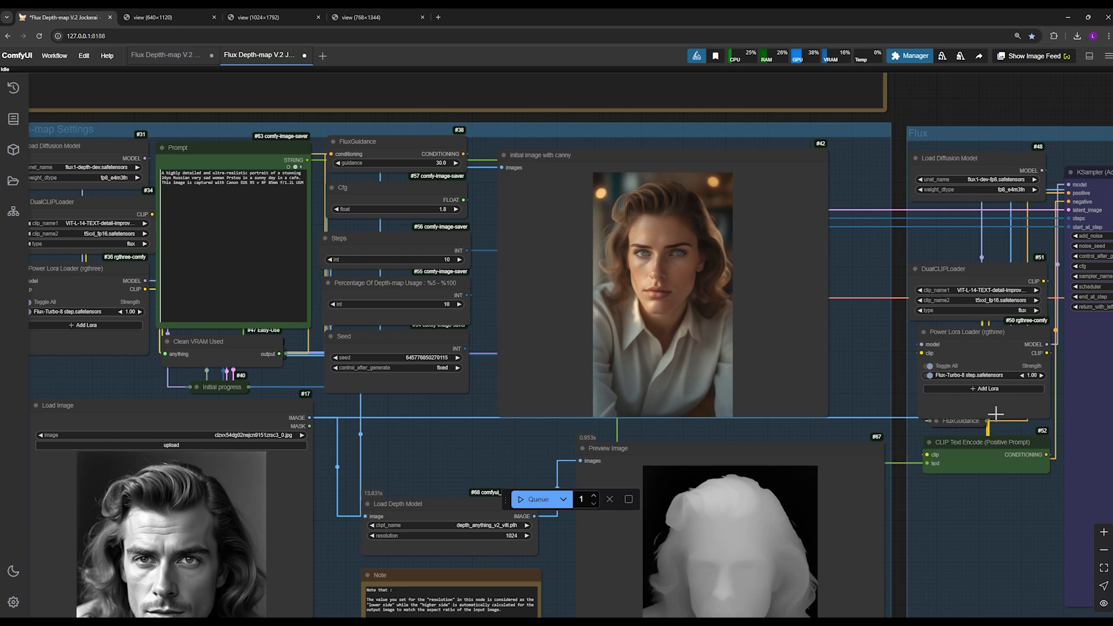
pyautogui.moveTo(966, 369); pyautogui.dragTo(966, 374)
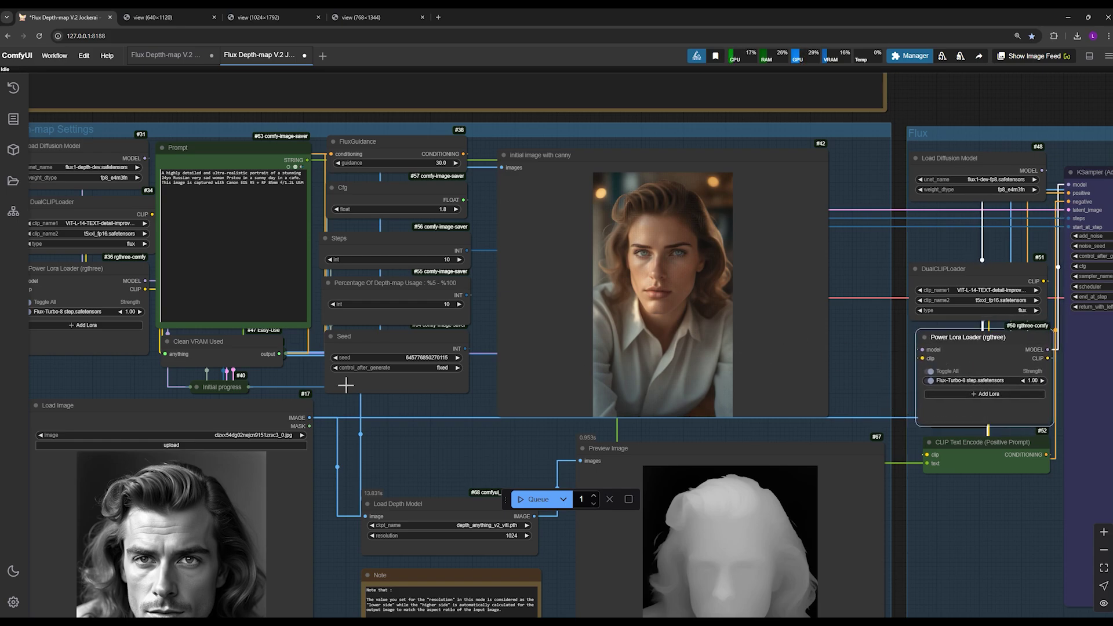
pyautogui.moveTo(68, 294); pyautogui.dragTo(74, 294)
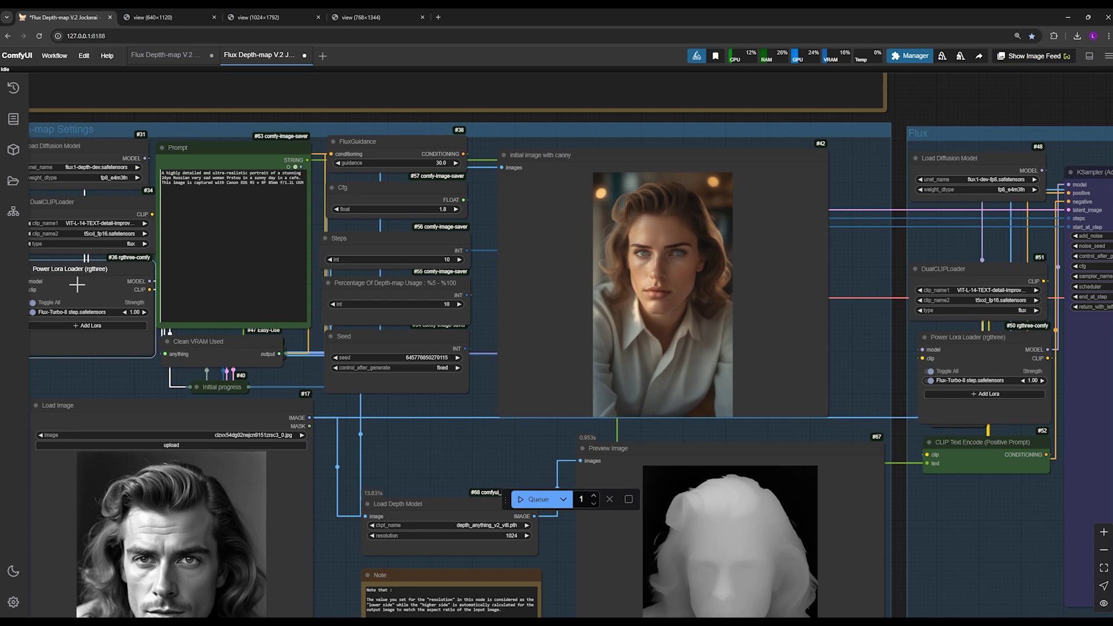
pyautogui.scroll(-1, 437, 461)
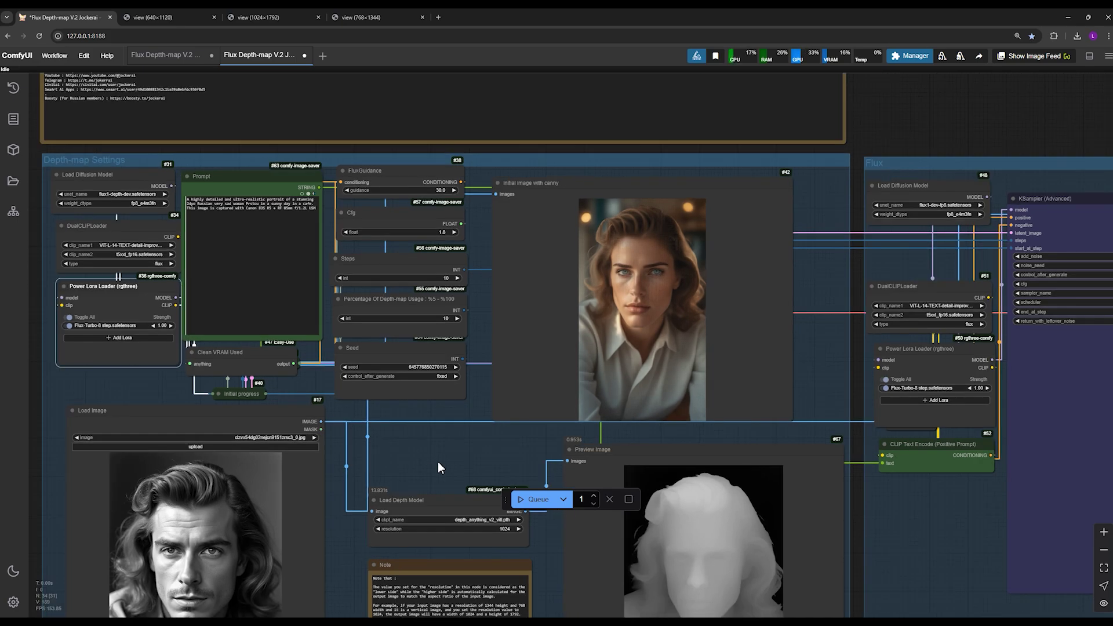
pyautogui.moveTo(454, 468); pyautogui.dragTo(466, 351)
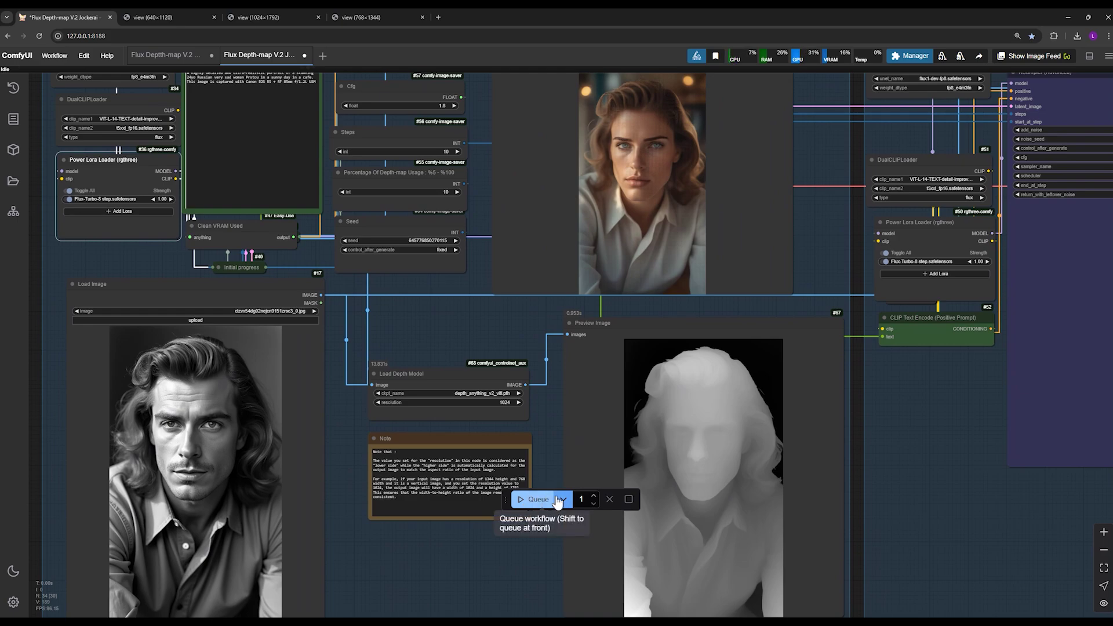
# Step: Queue the workflow at 10% depth-map usage and zoom into the Final Image comparison
pyautogui.click(535, 500)
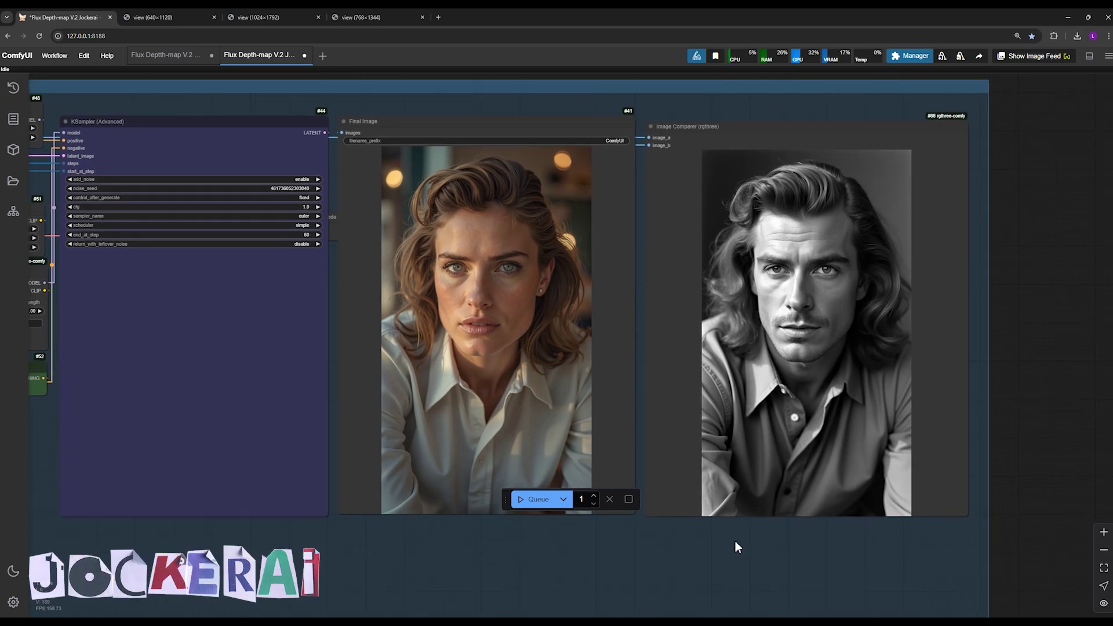
pyautogui.scroll(3, 736, 541)
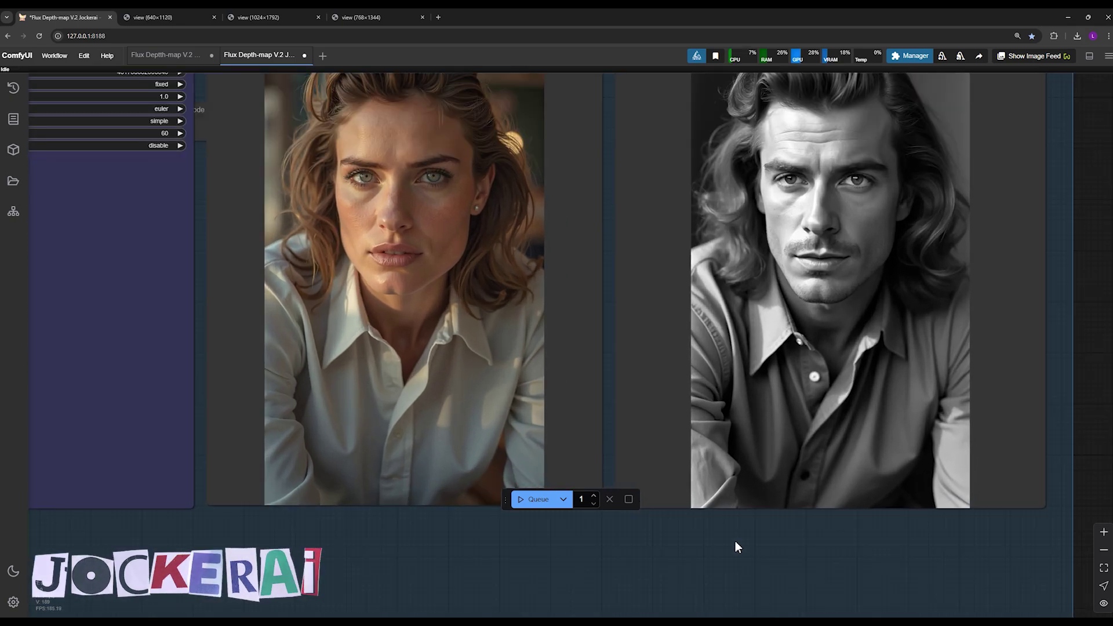
pyautogui.hscroll(5, 798, 491)
pyautogui.scroll(1, 861, 439)
pyautogui.scroll(2, 860, 445)
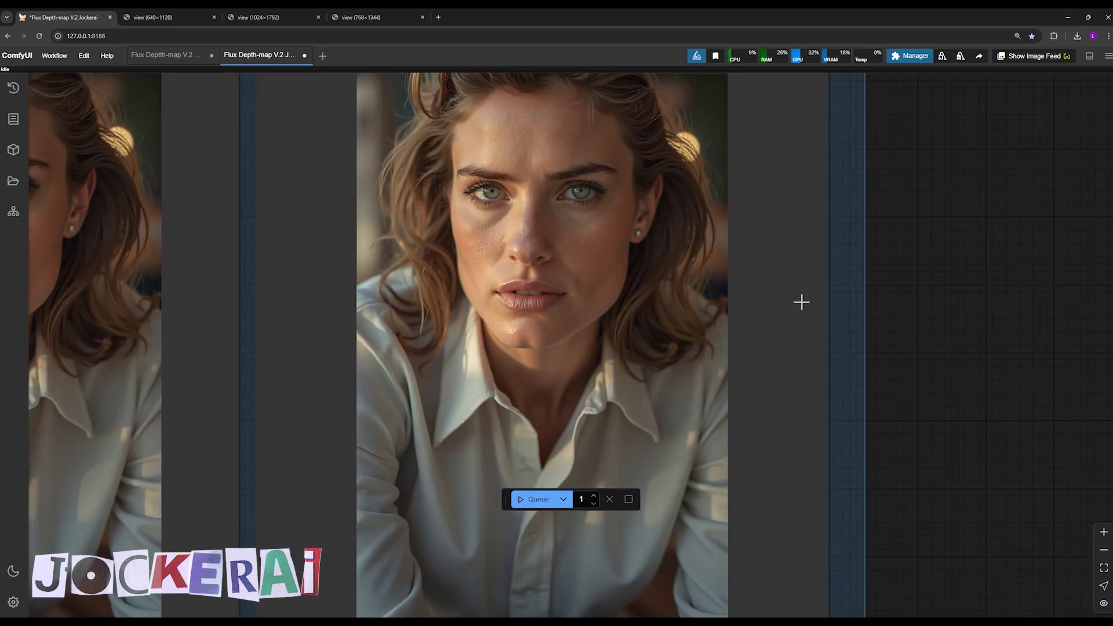
pyautogui.scroll(2, 846, 272)
pyautogui.hscroll(-1, 846, 273)
pyautogui.scroll(3, 863, 374)
pyautogui.hscroll(-2, 861, 377)
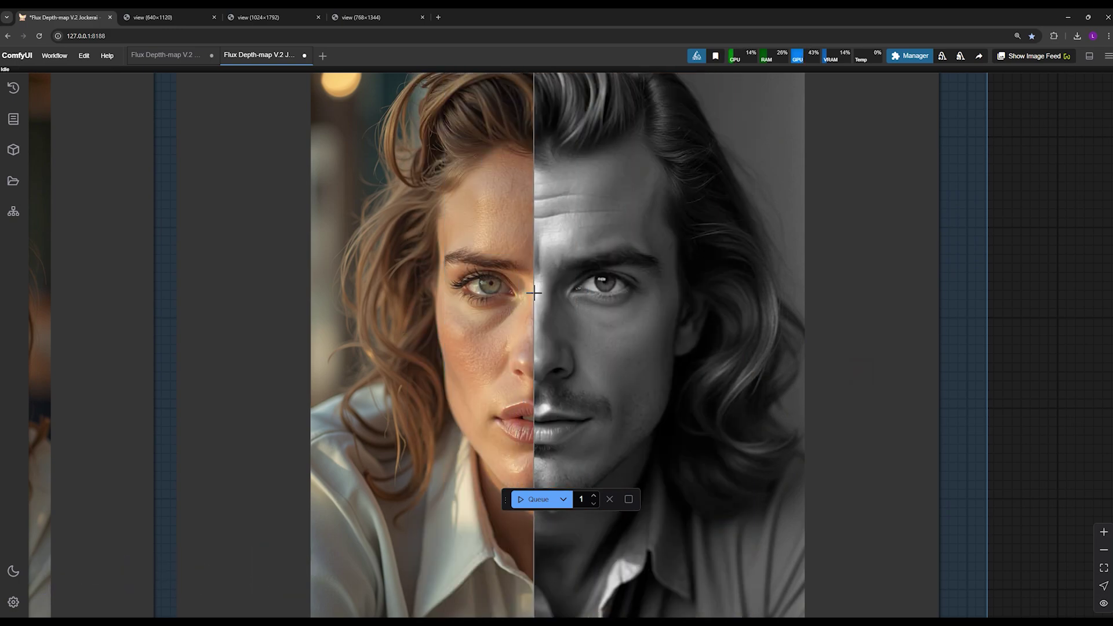
pyautogui.scroll(6, 555, 297)
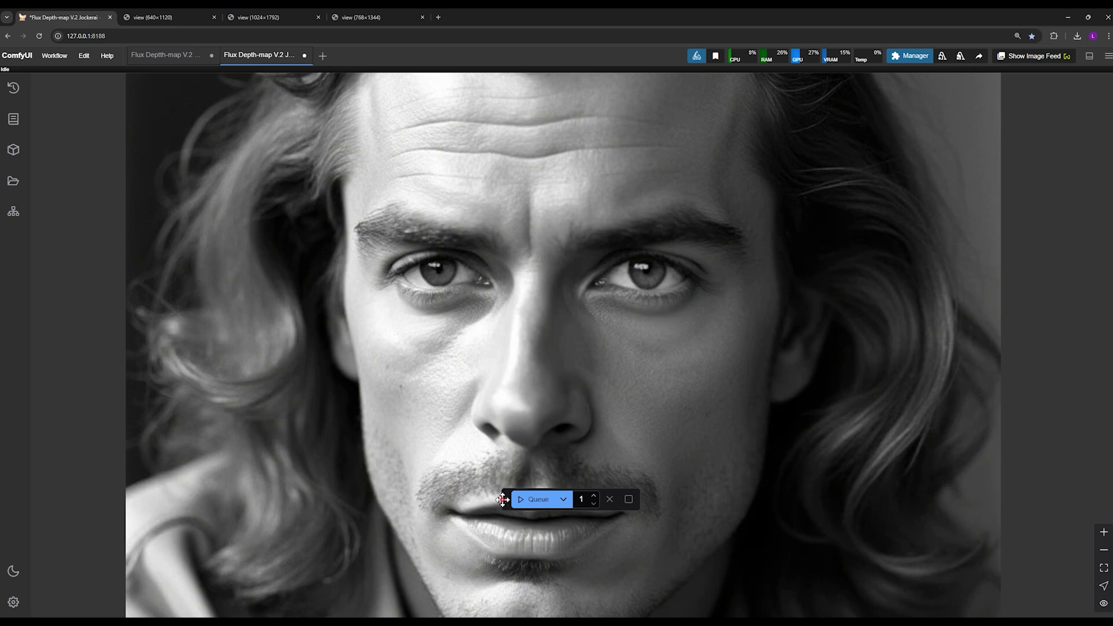
pyautogui.moveTo(503, 500); pyautogui.dragTo(895, 507)
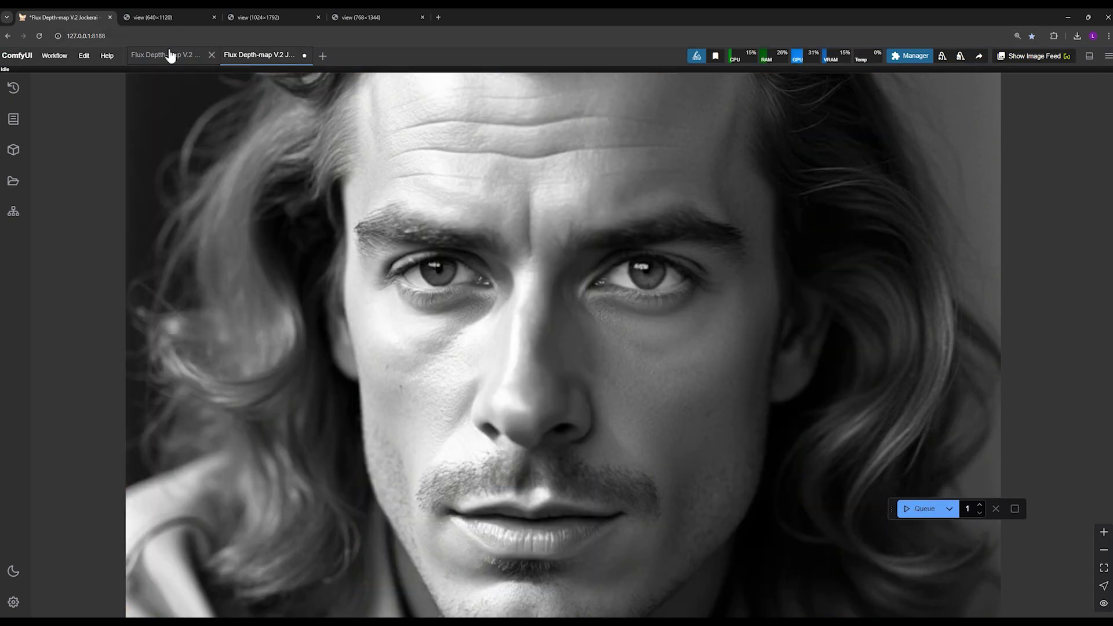
# Step: Switch to the first workflow tab and view its blonde, beige-cardigan portrait beside the reference
pyautogui.click(168, 55)
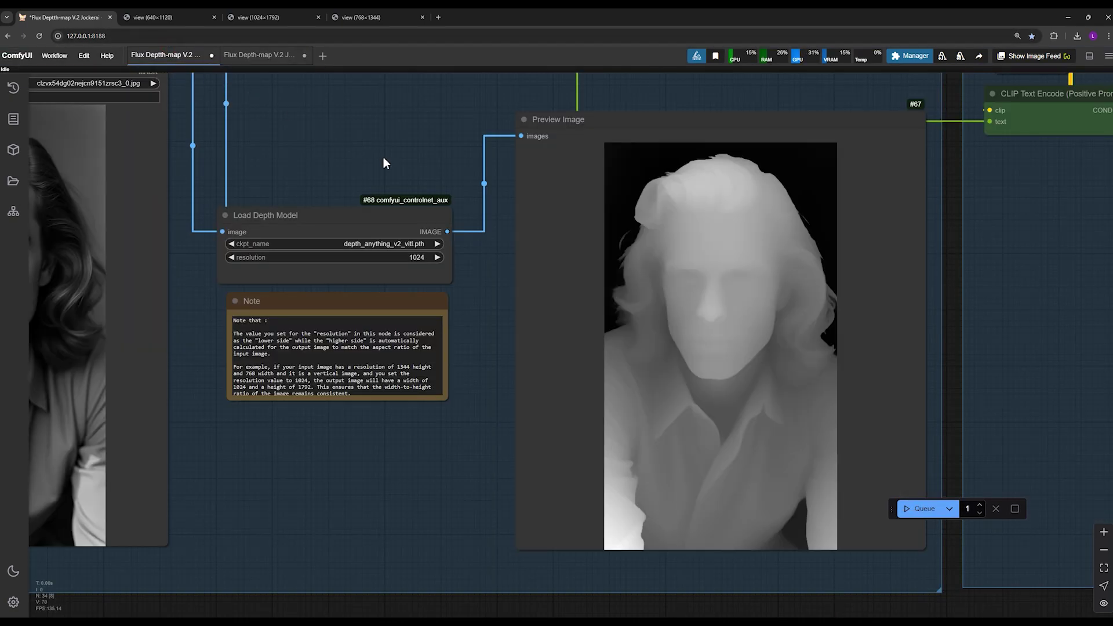
pyautogui.moveTo(927, 401); pyautogui.dragTo(202, 467)
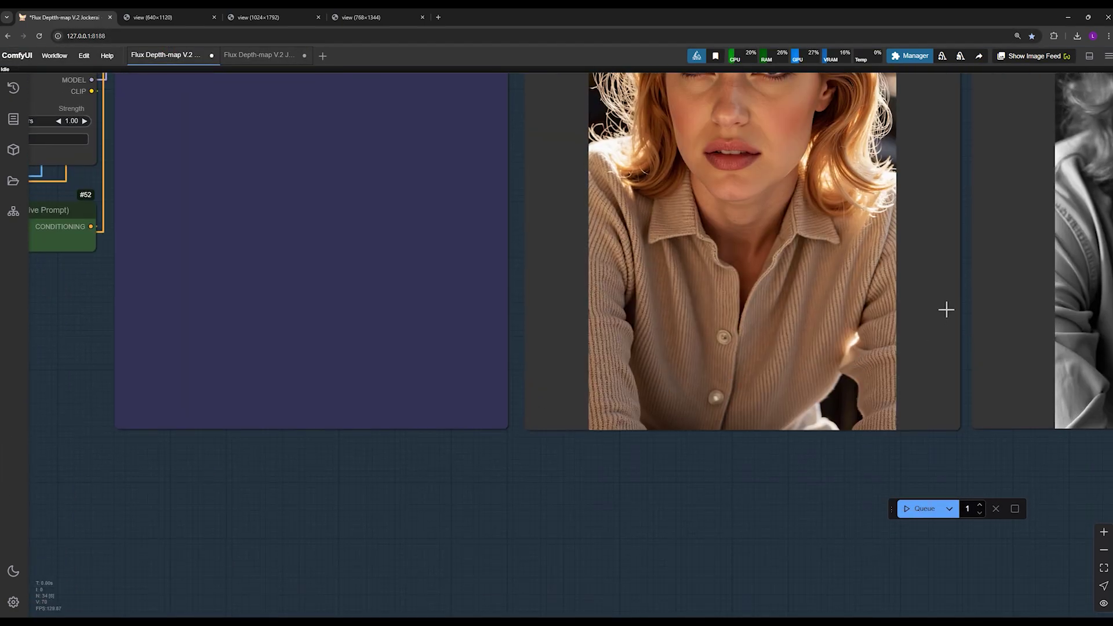
pyautogui.moveTo(963, 307); pyautogui.dragTo(283, 474)
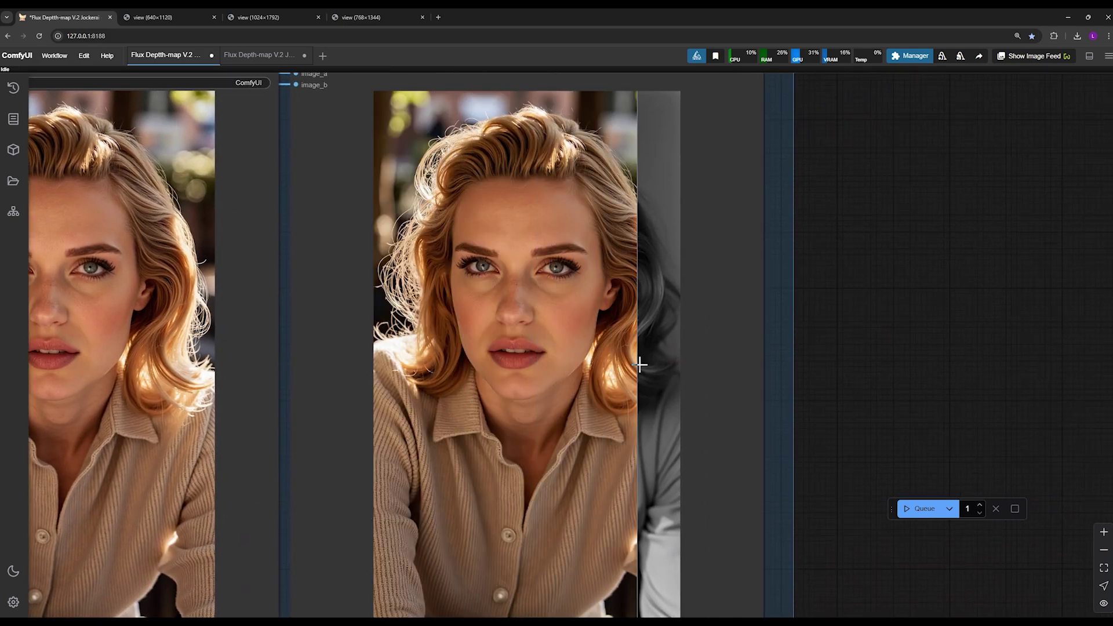